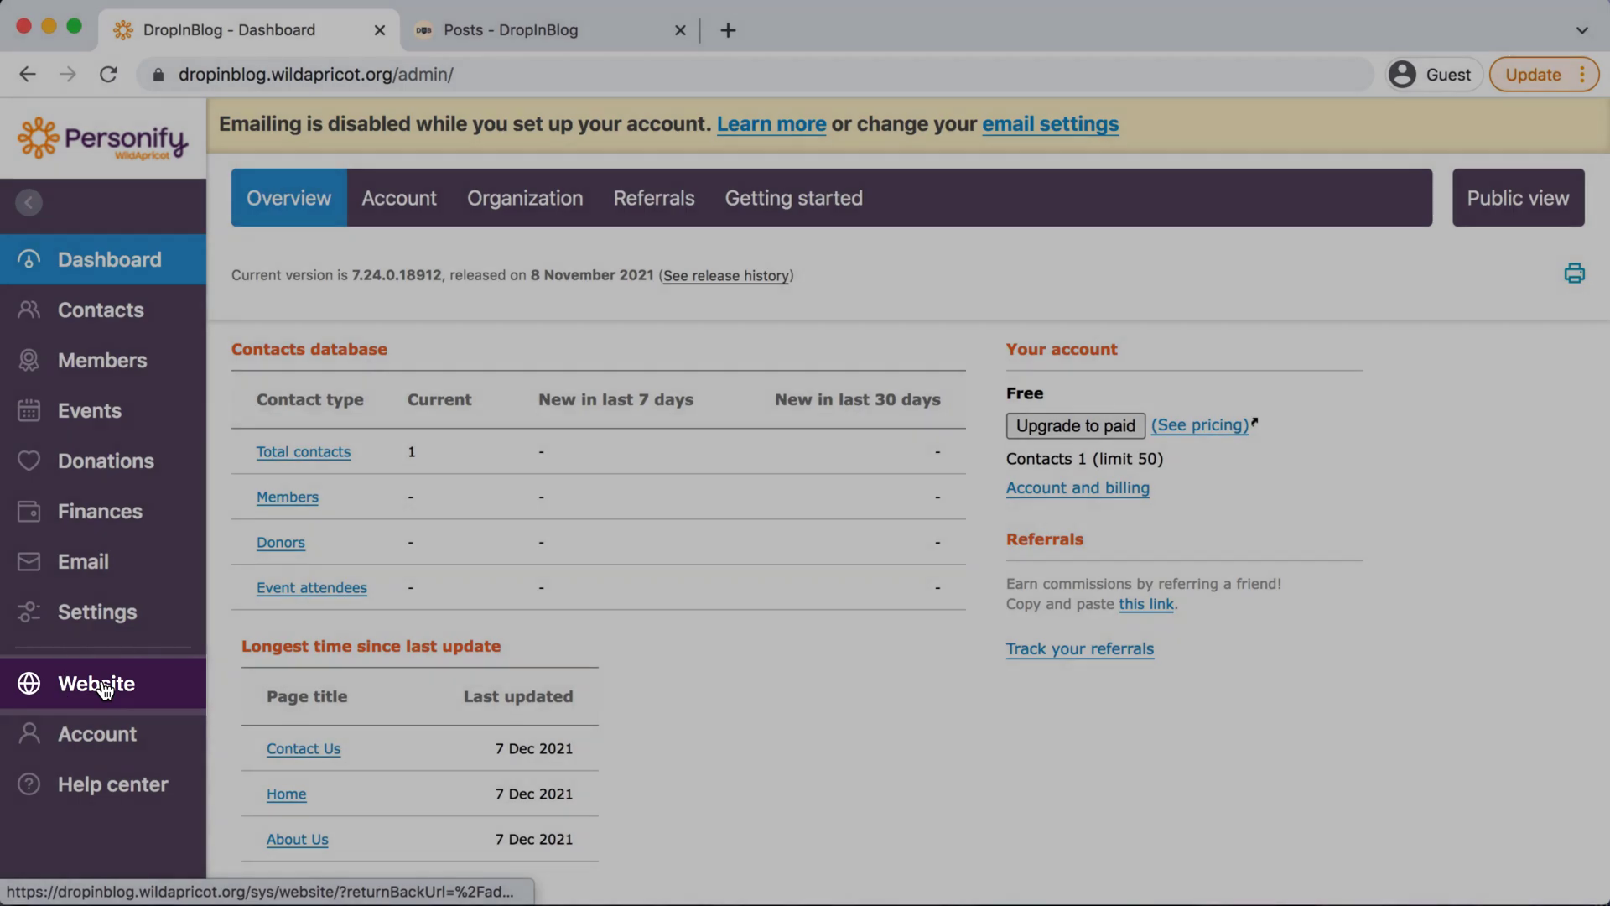
Add a new website page named "Blog" with the page URL "blog".
click(93, 686)
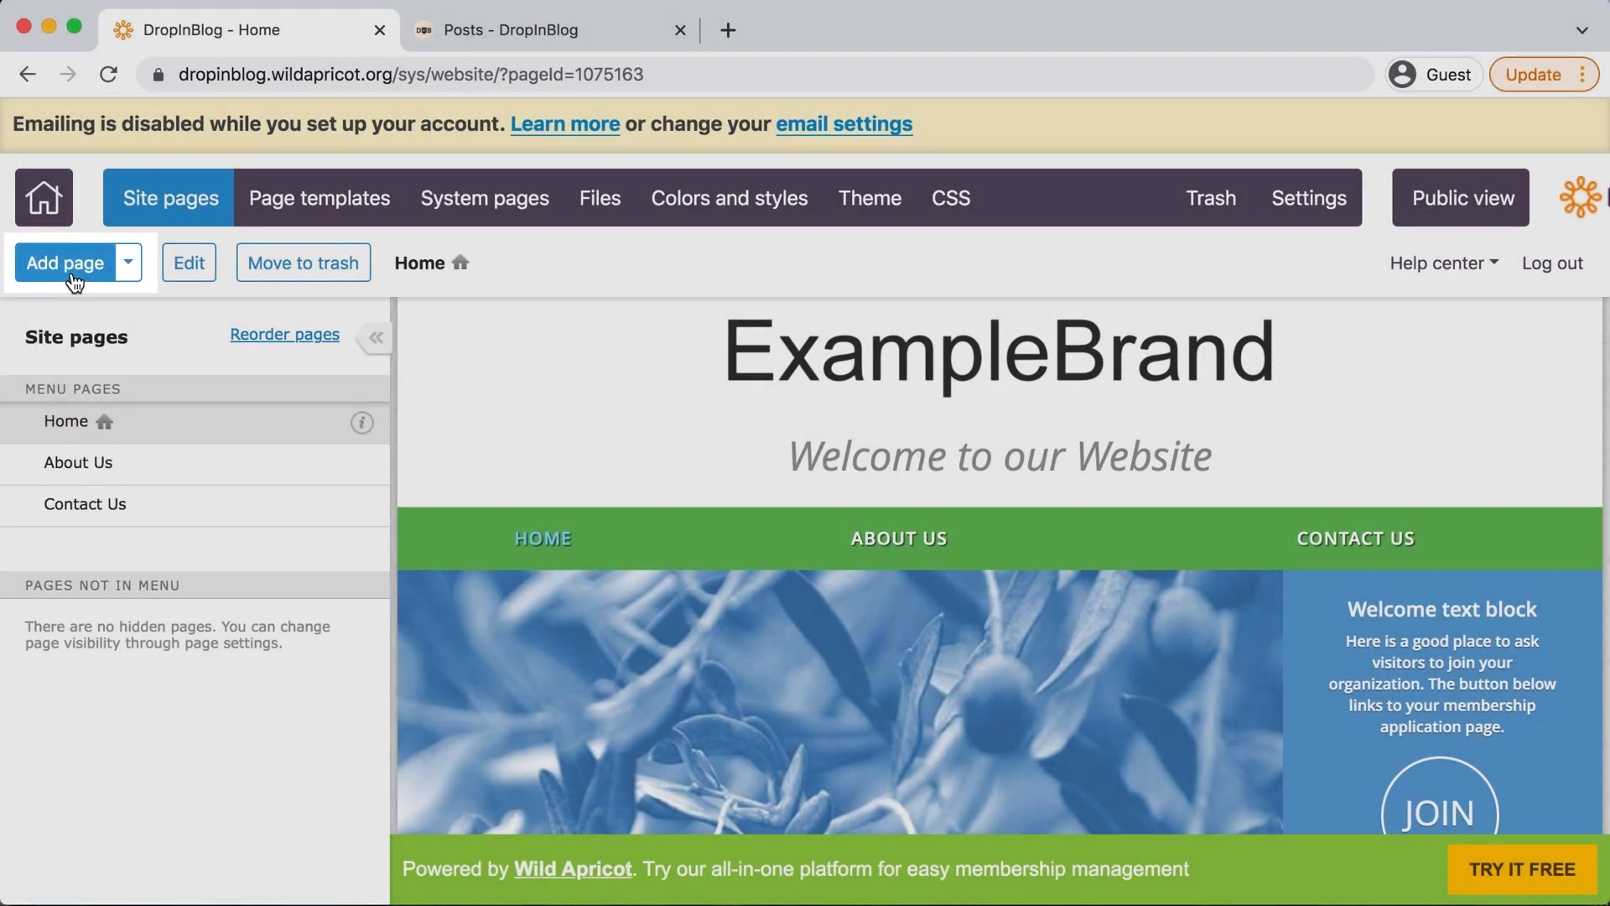
click(72, 277)
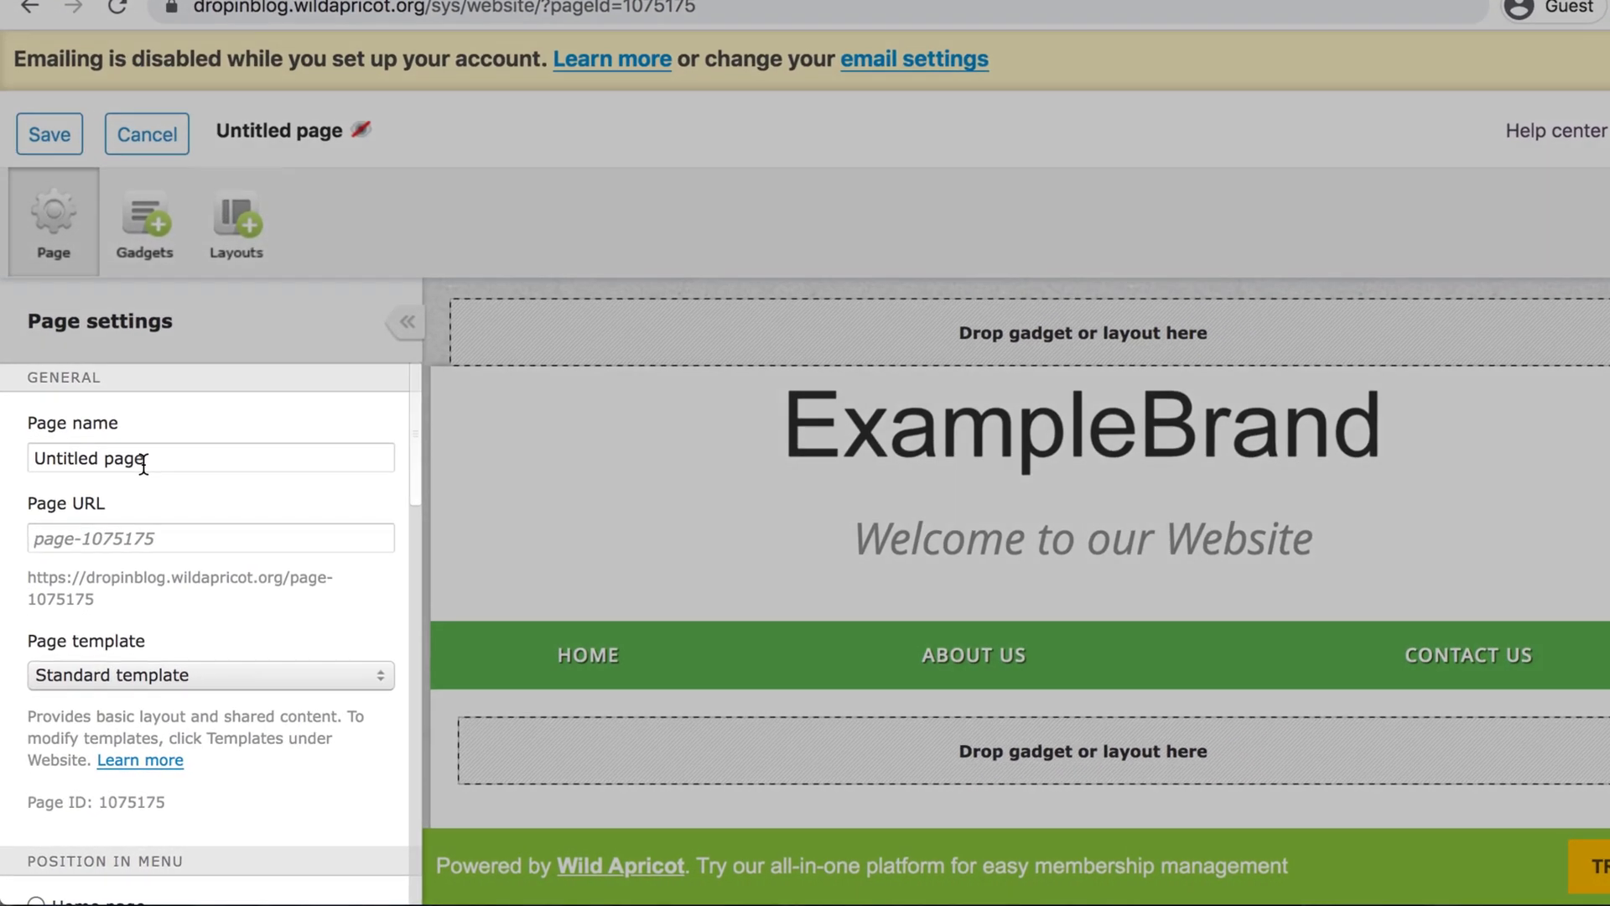
triple_click(132, 497)
text(Blog)
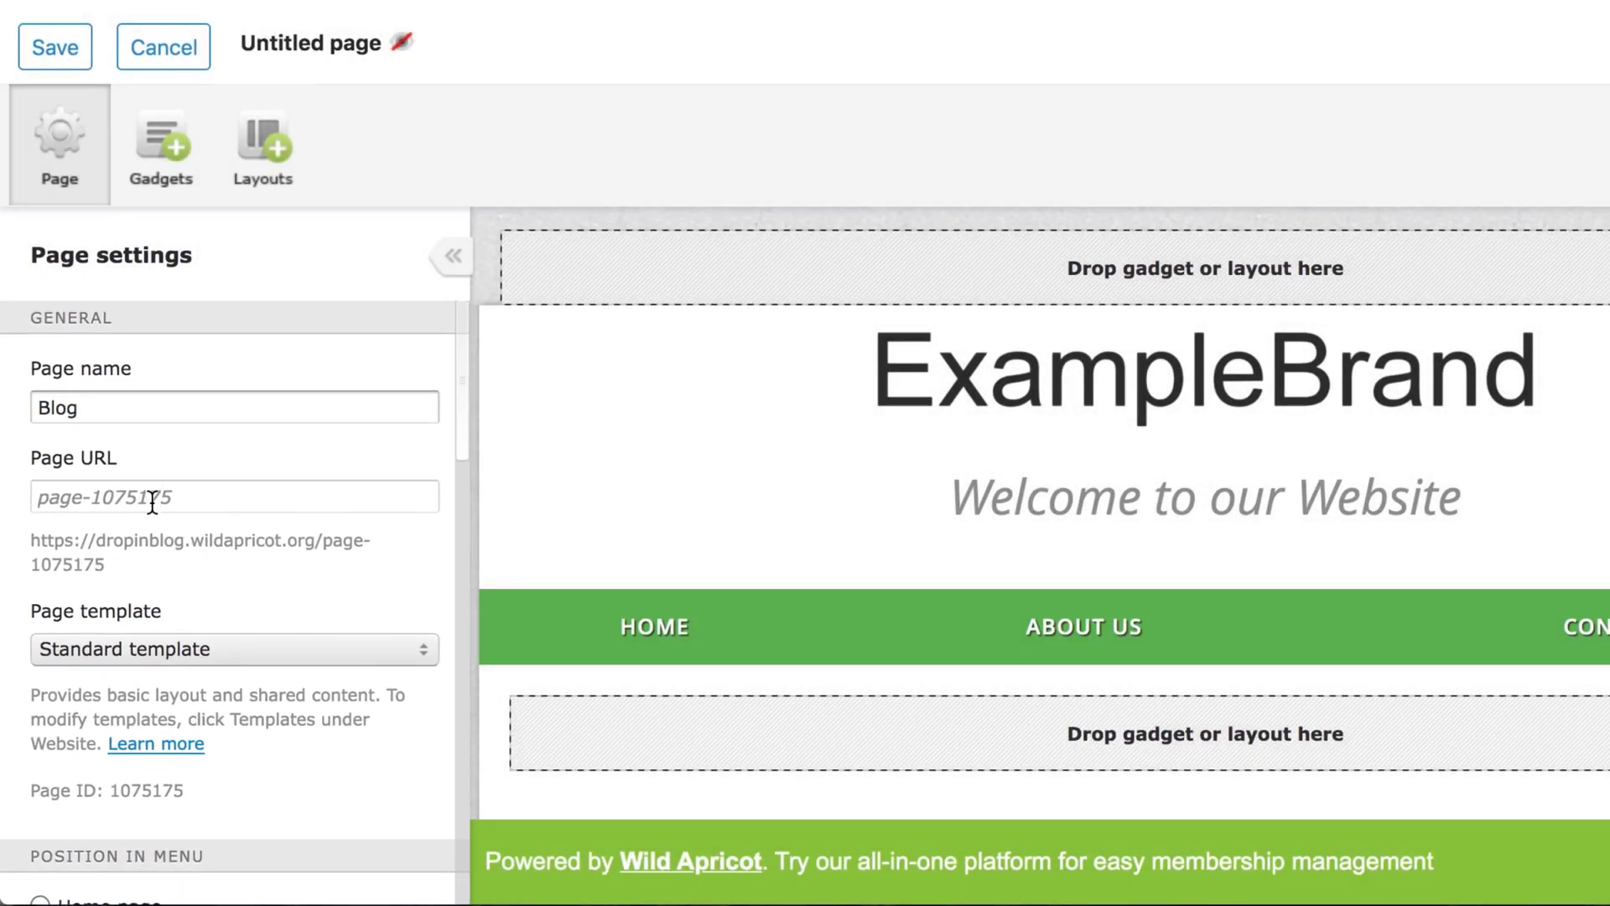
click(151, 500)
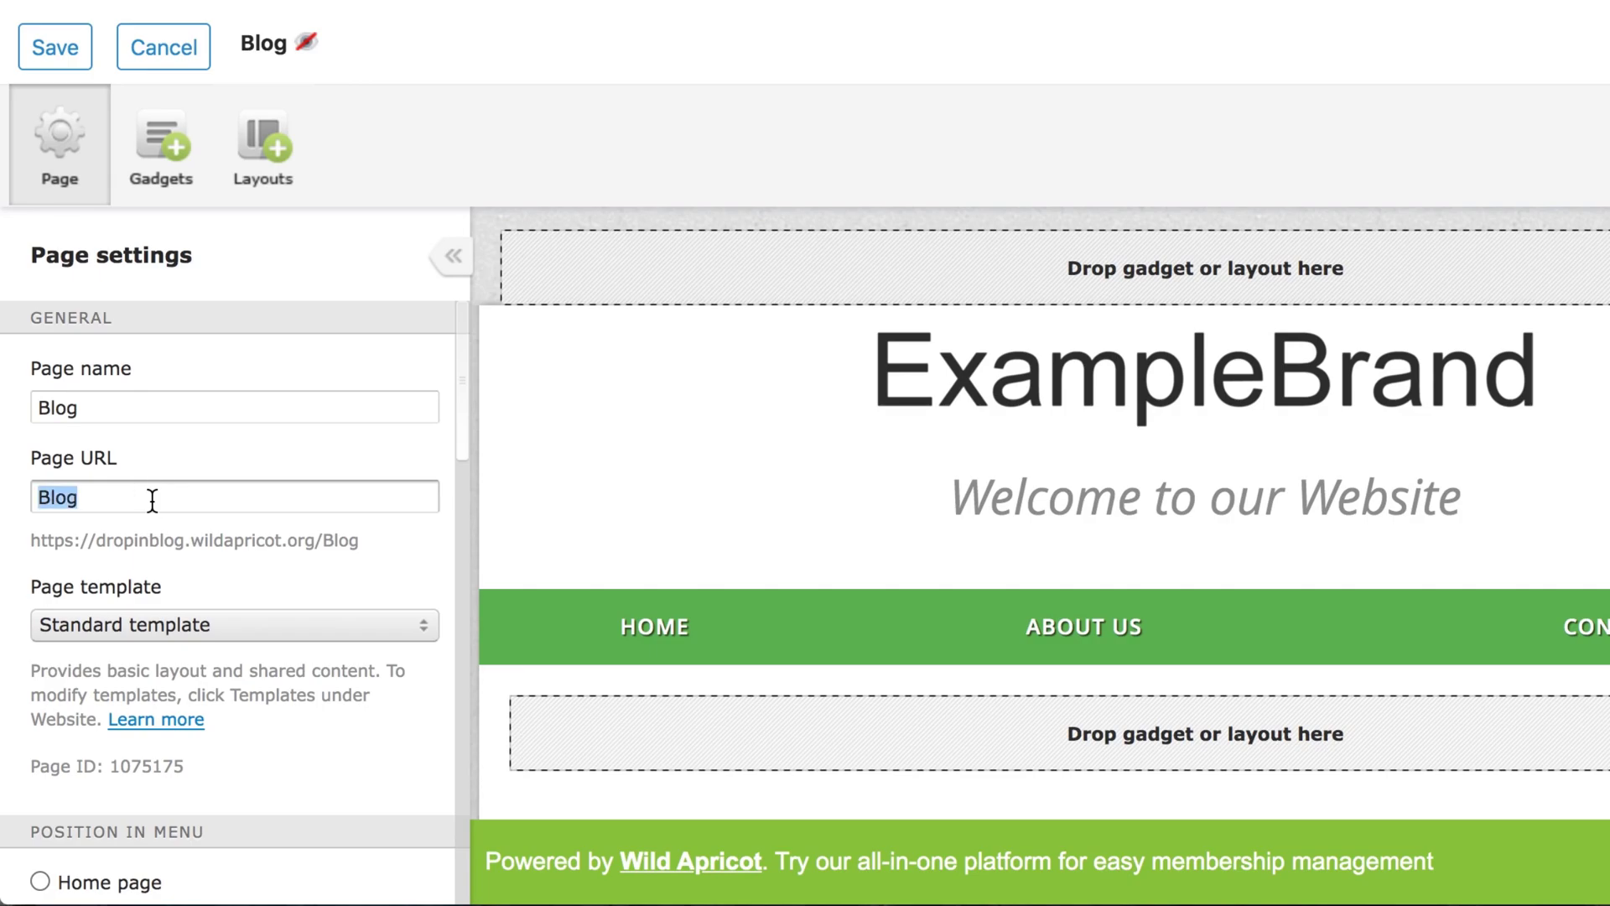
text(b)
Check the available page templates for the Blog page and keep the Standard template.
scroll(226, 470, down, 3)
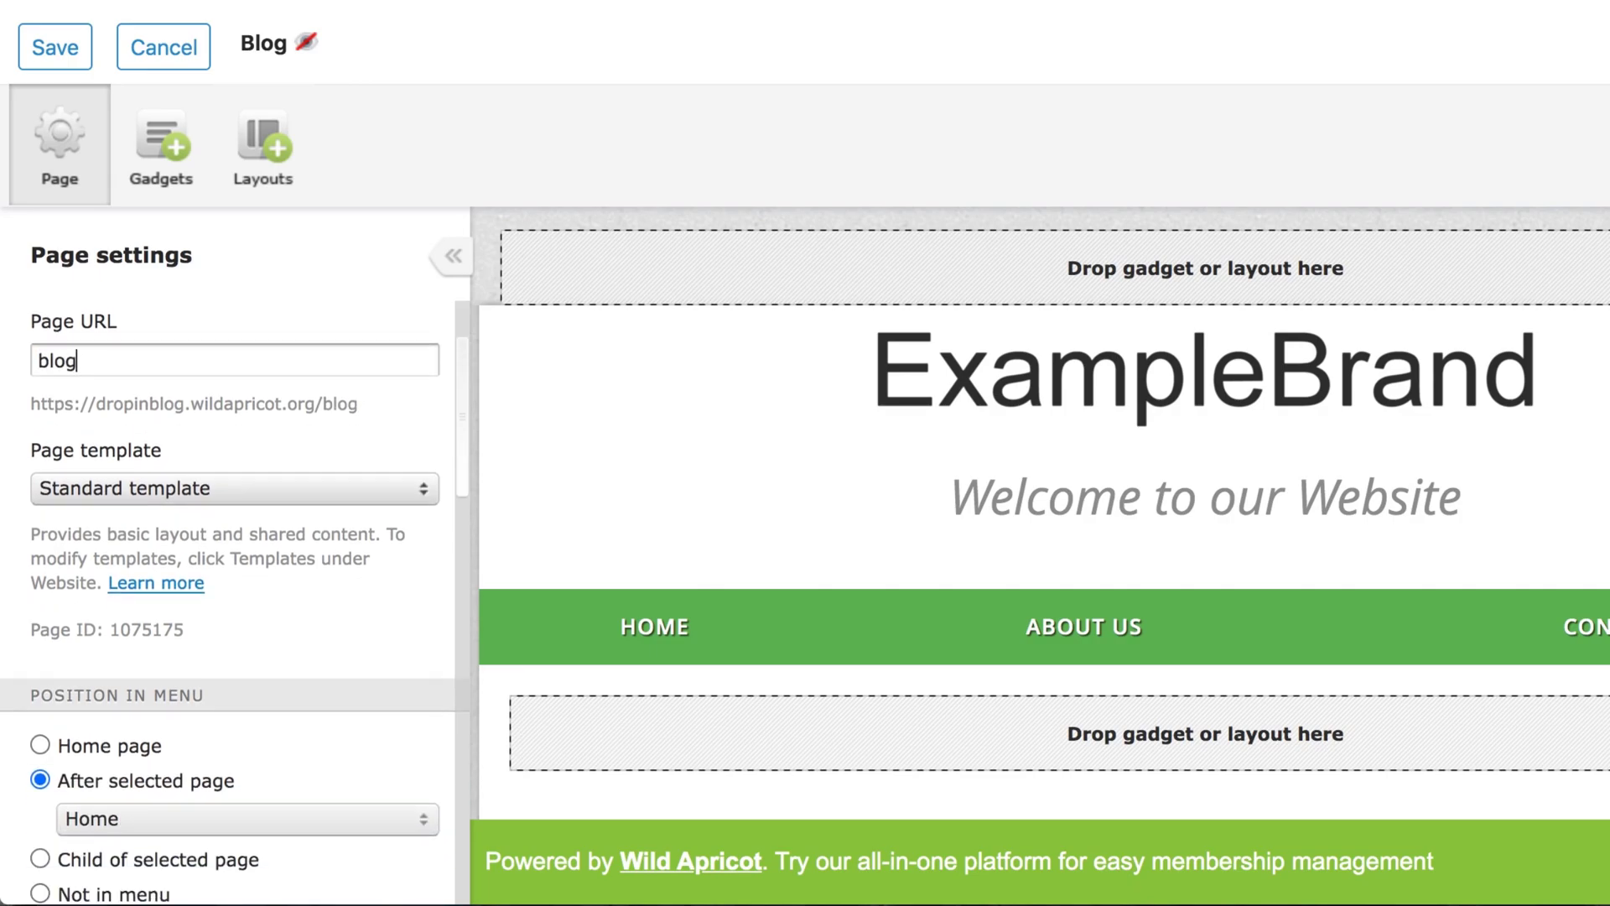
click(224, 468)
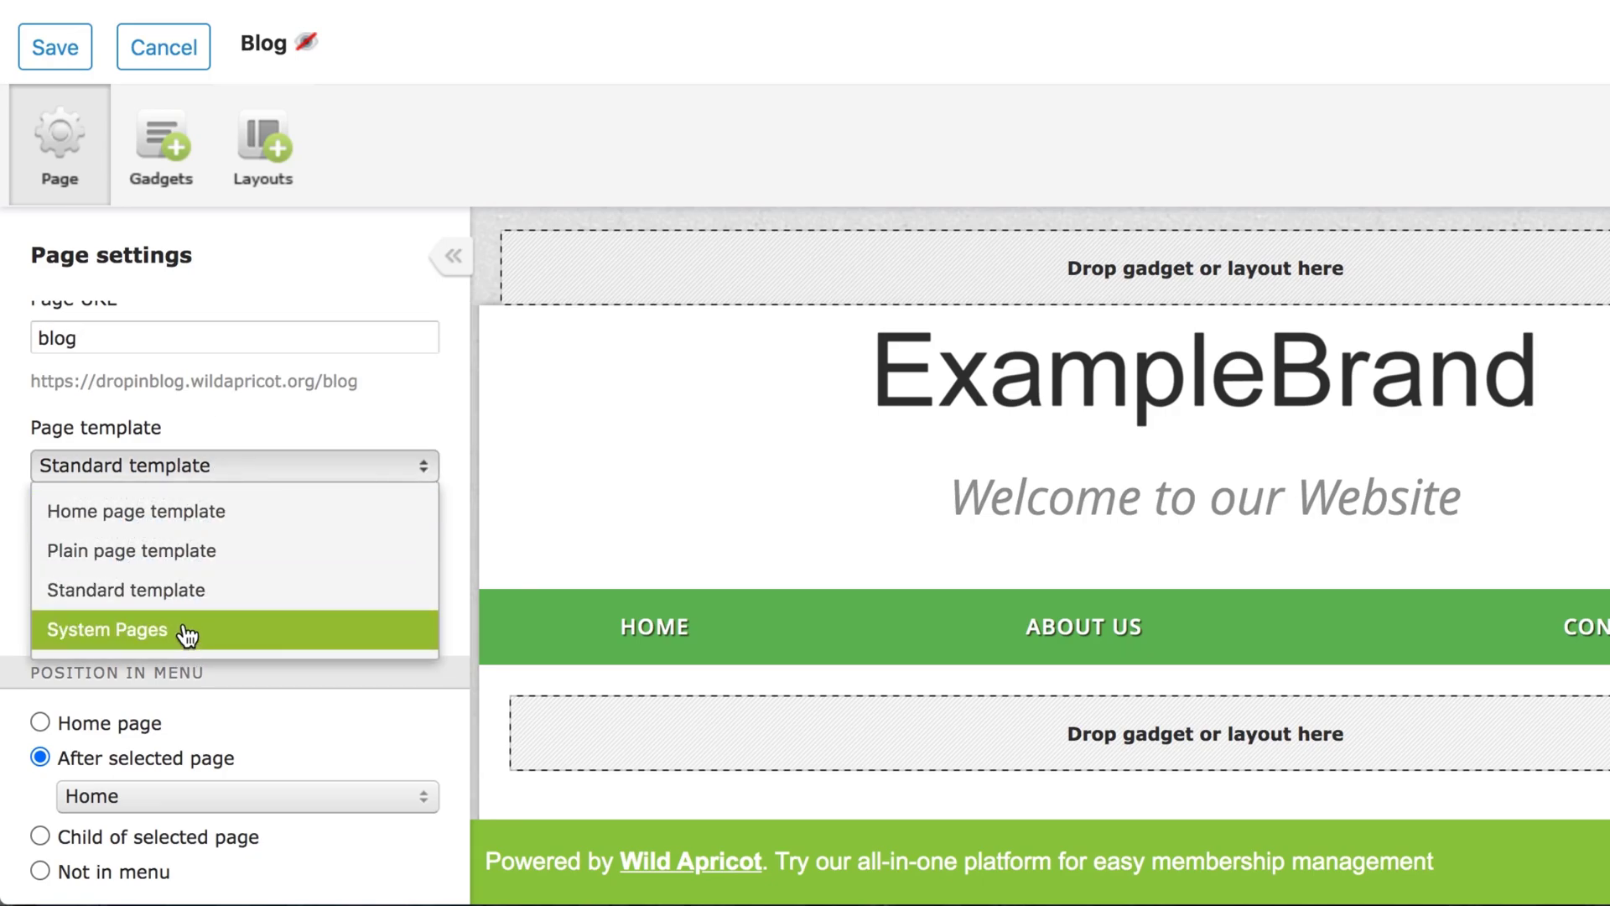
click(223, 475)
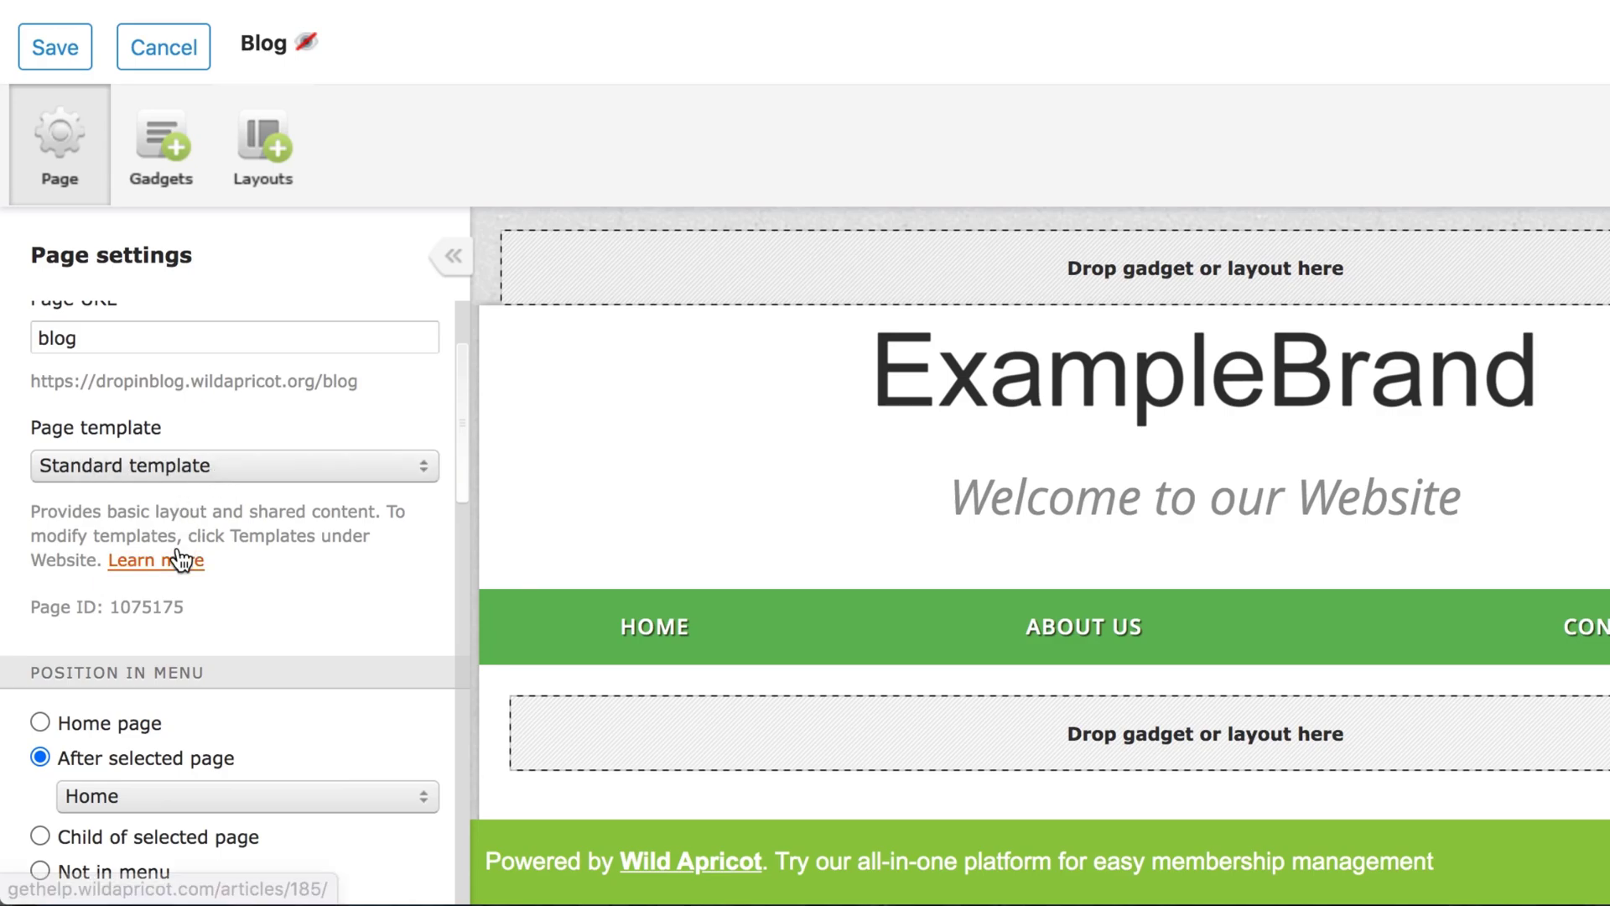
Set the Blog page's access level to Public and save the page.
scroll(179, 559, down, 3)
scroll(180, 558, down, 4)
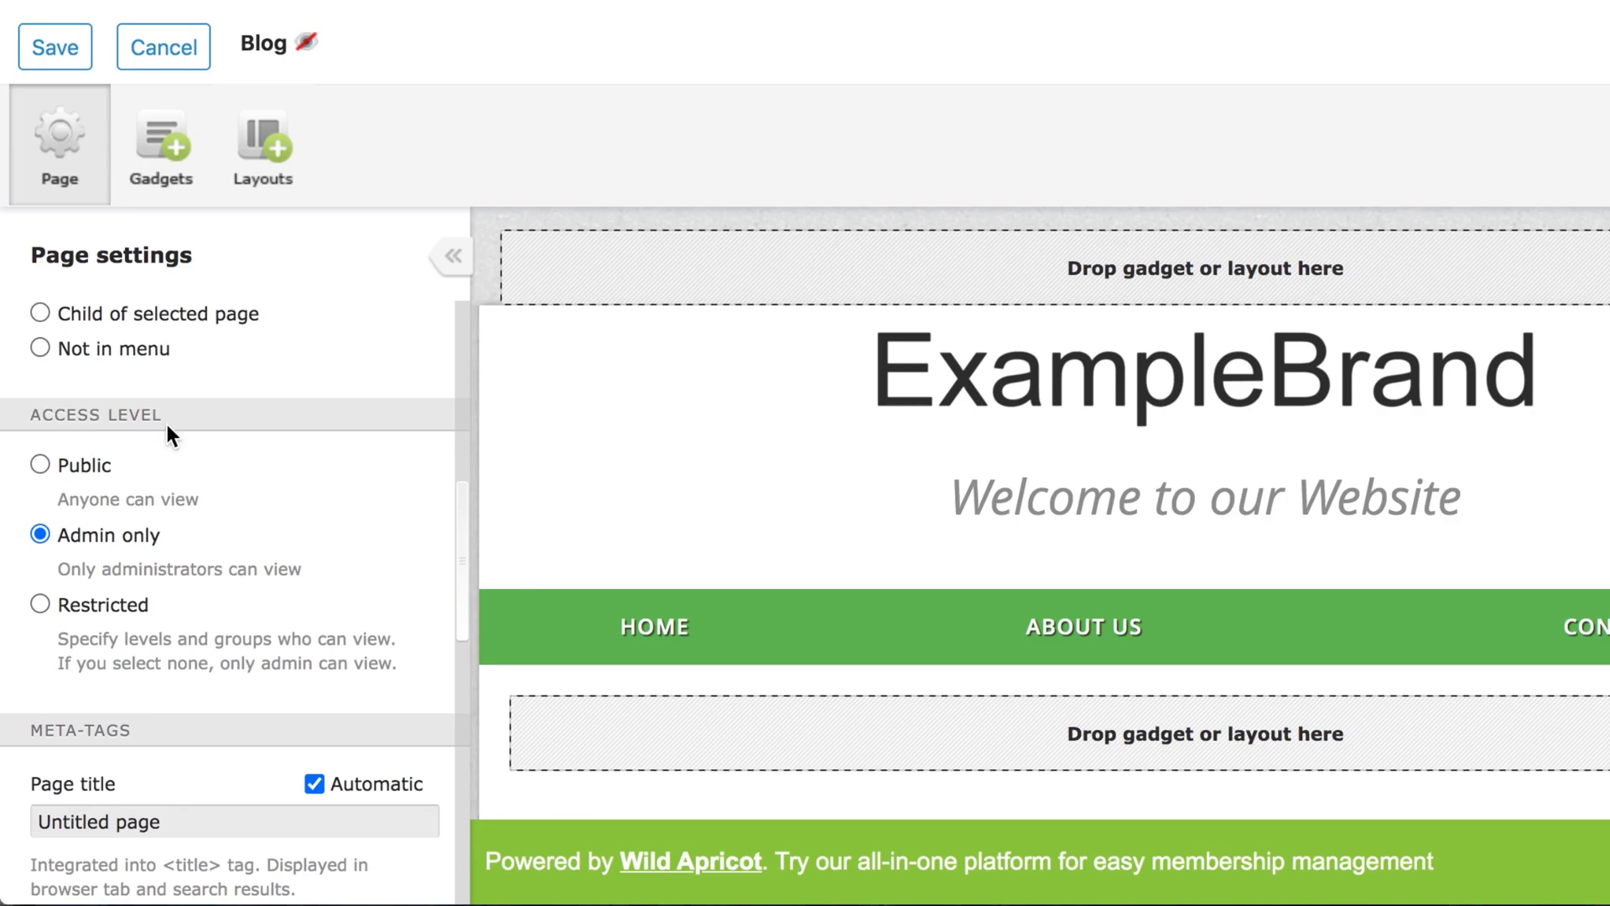
click(40, 466)
scroll(173, 481, down, 10)
scroll(173, 470, up, 10)
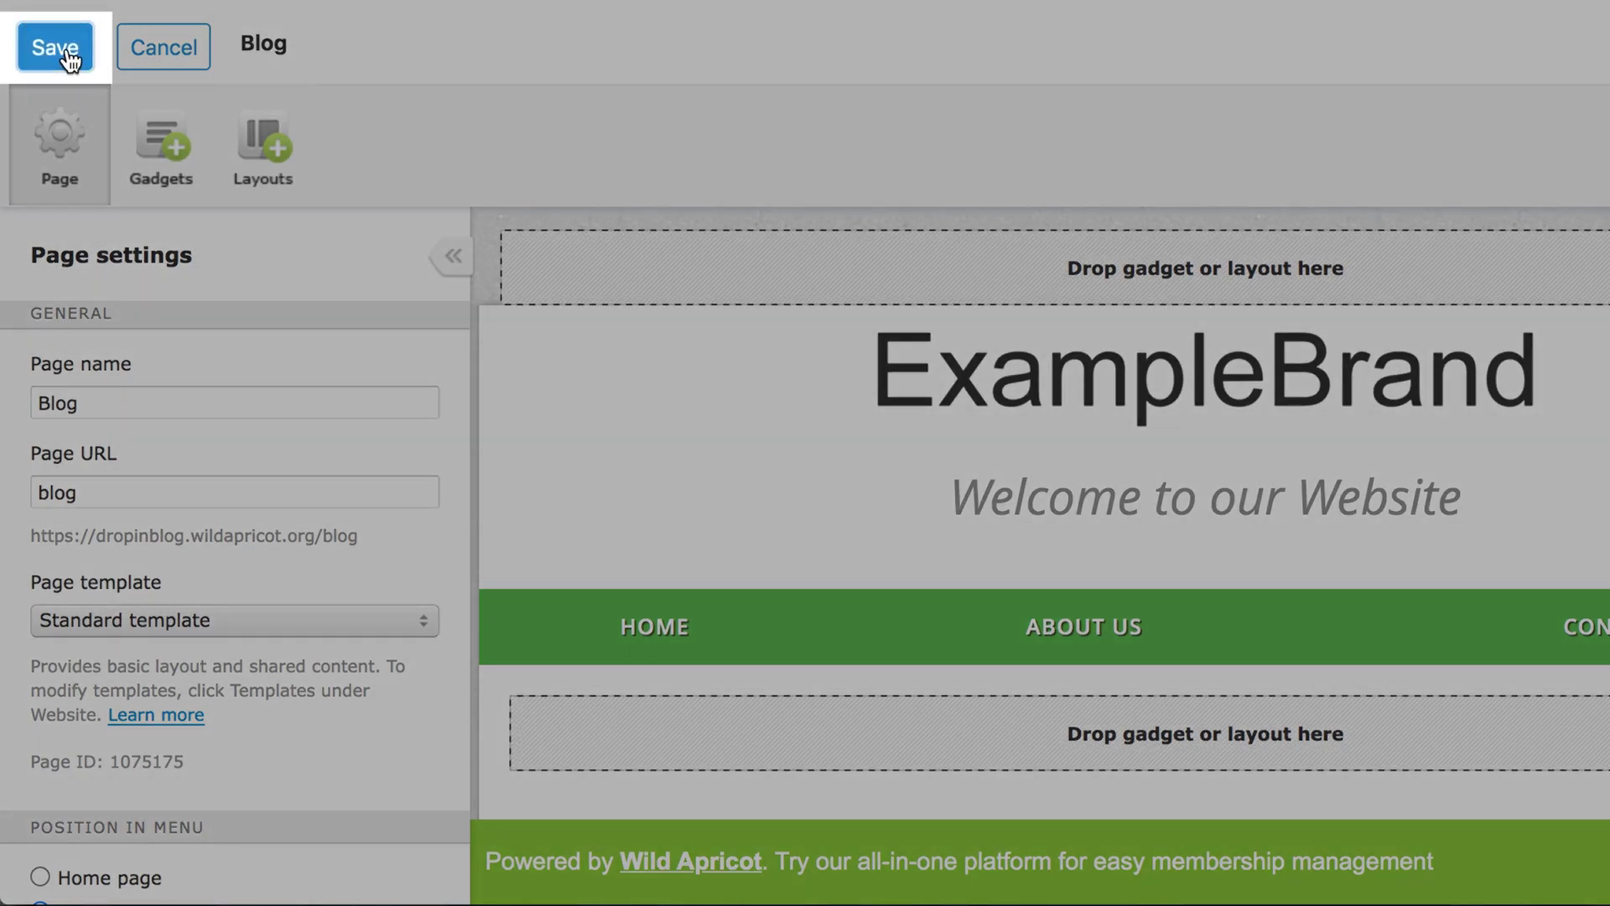
click(69, 56)
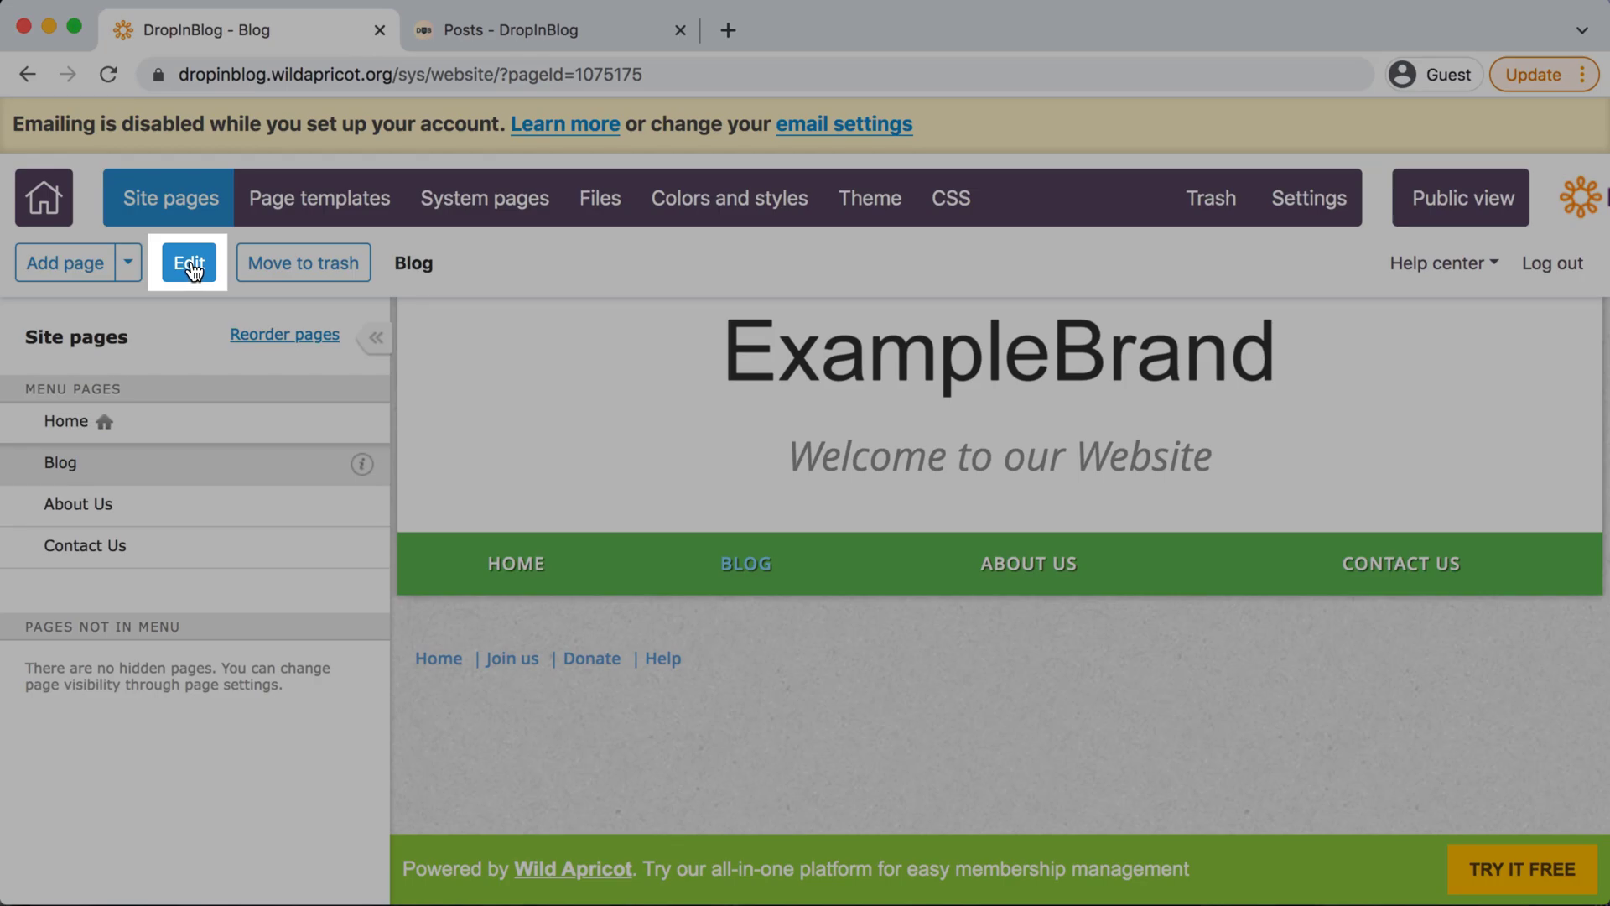
Edit the Blog page, add a Custom HTML gadget directly below the navigation bar, and open its code for editing.
click(190, 265)
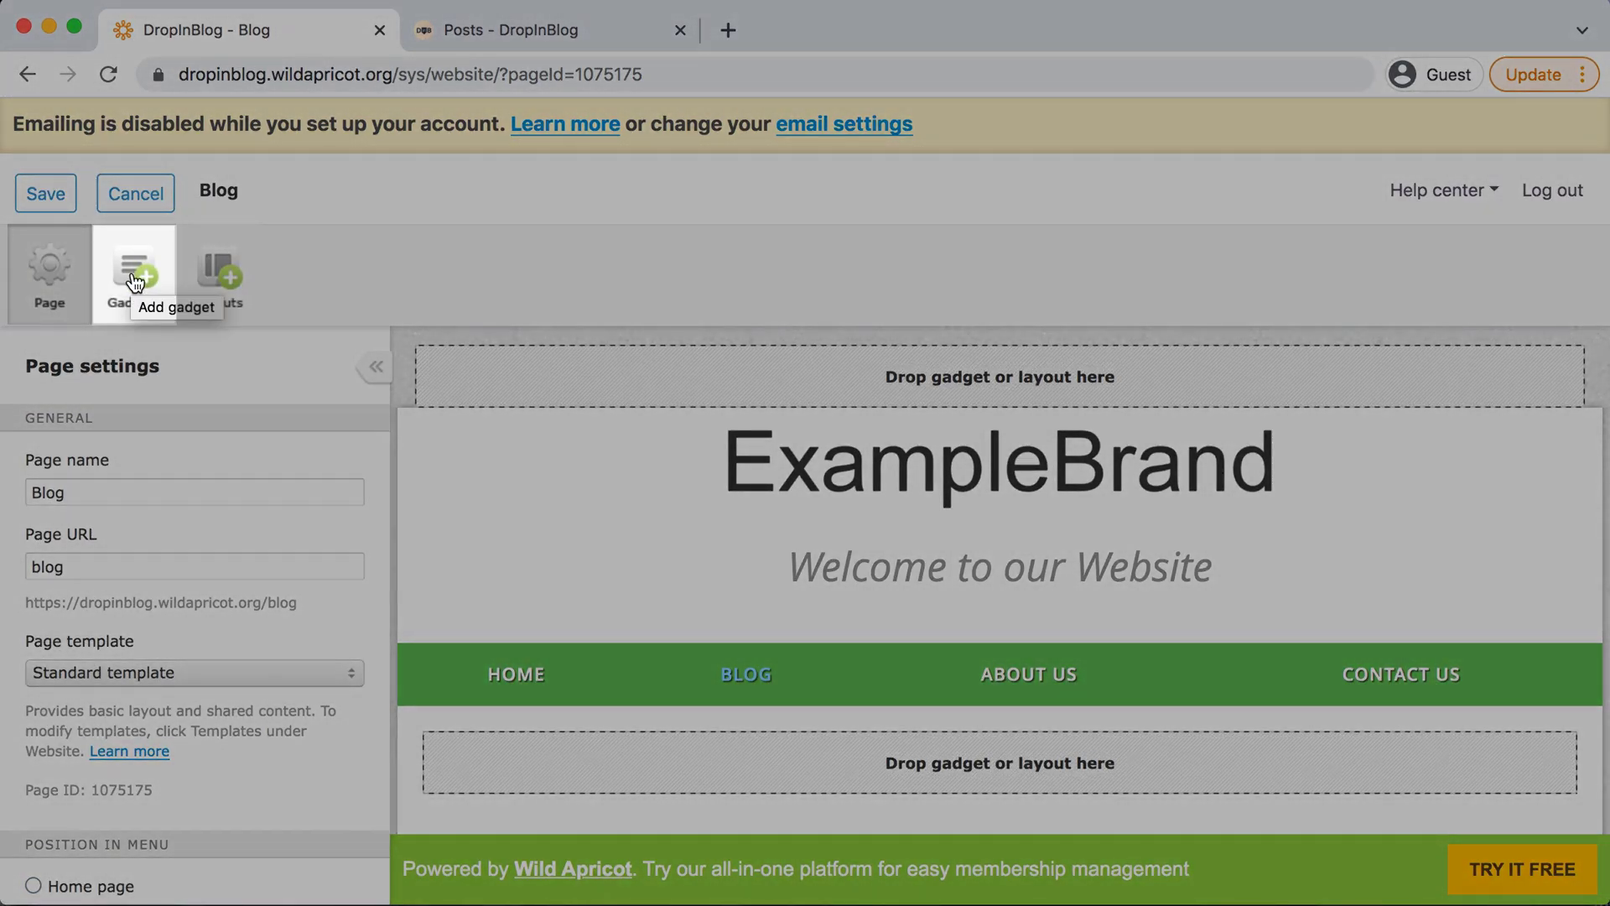
click(134, 281)
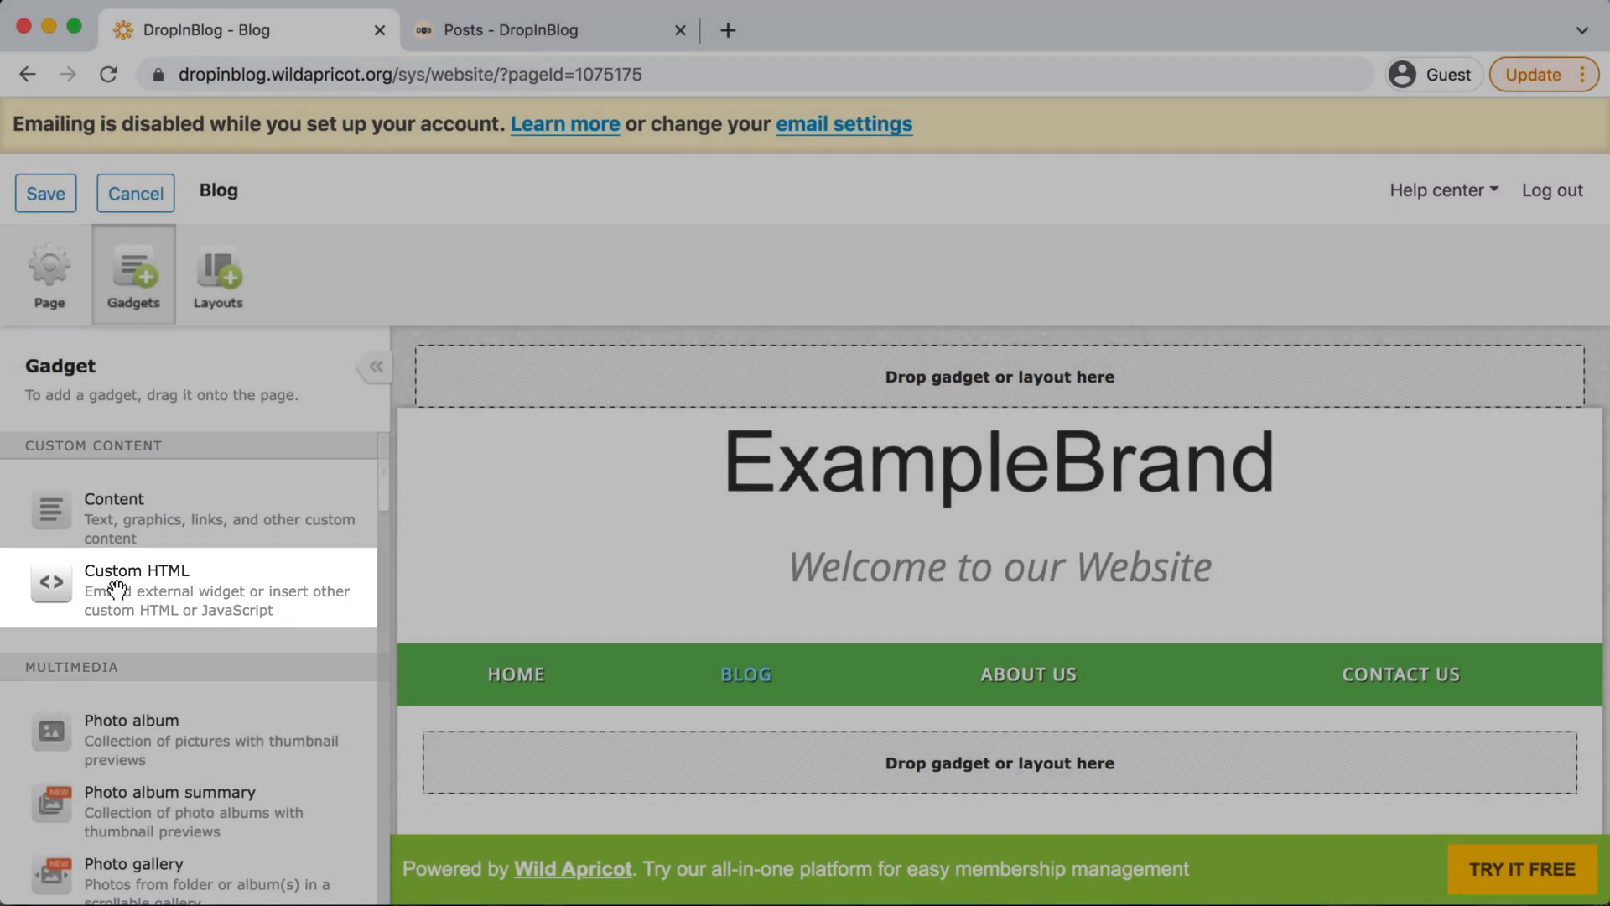
drag(116, 591, 1009, 466)
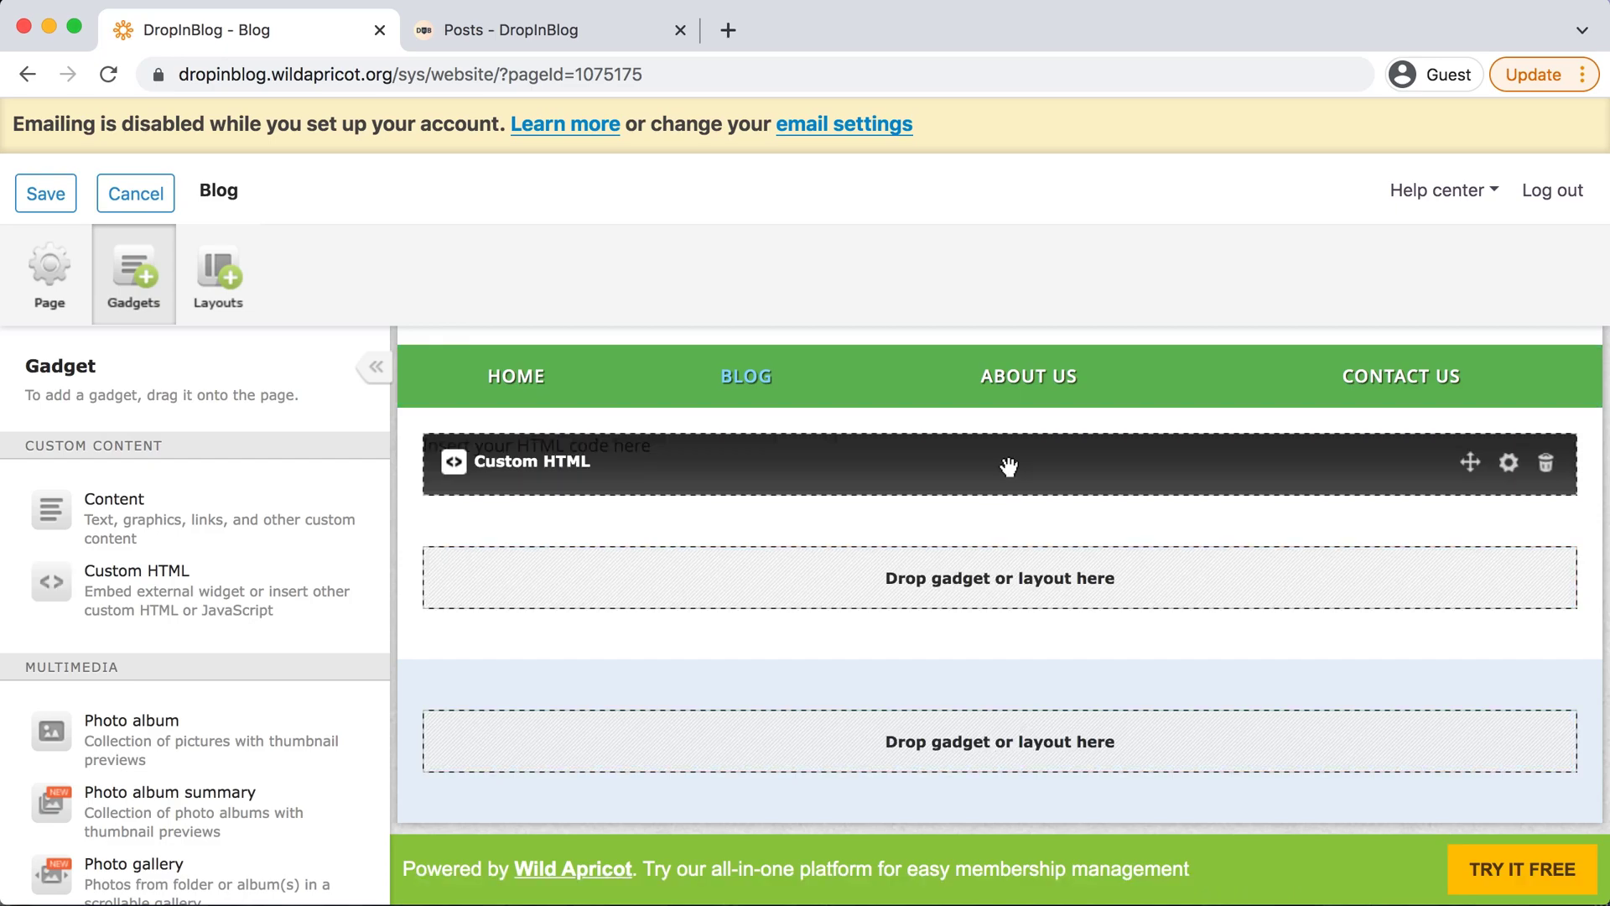
click(1009, 466)
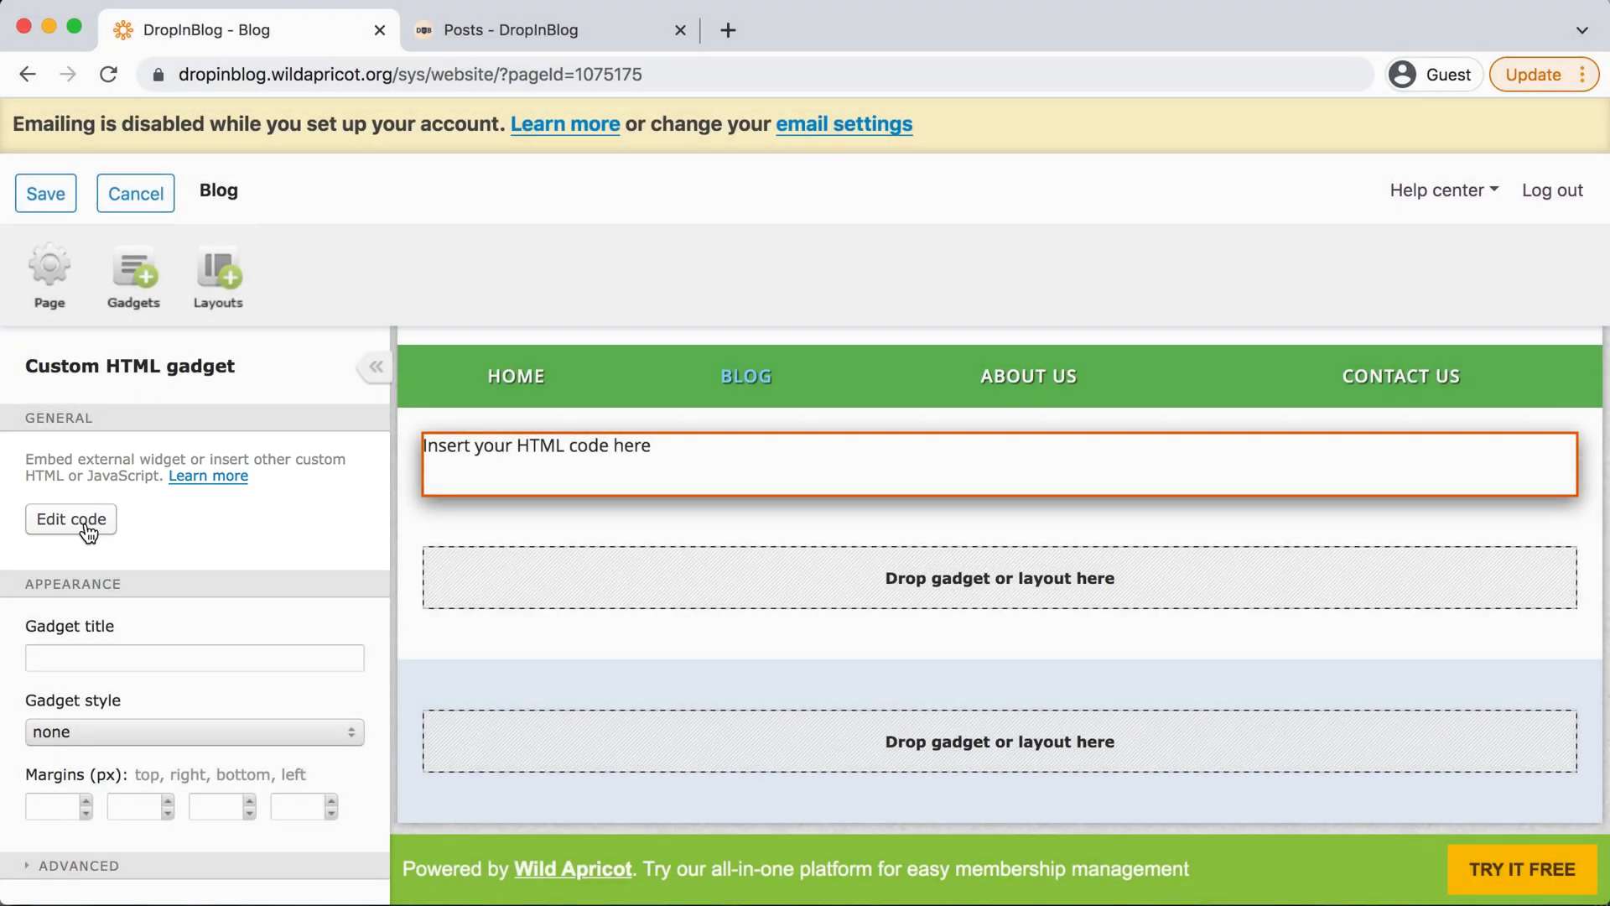
click(88, 521)
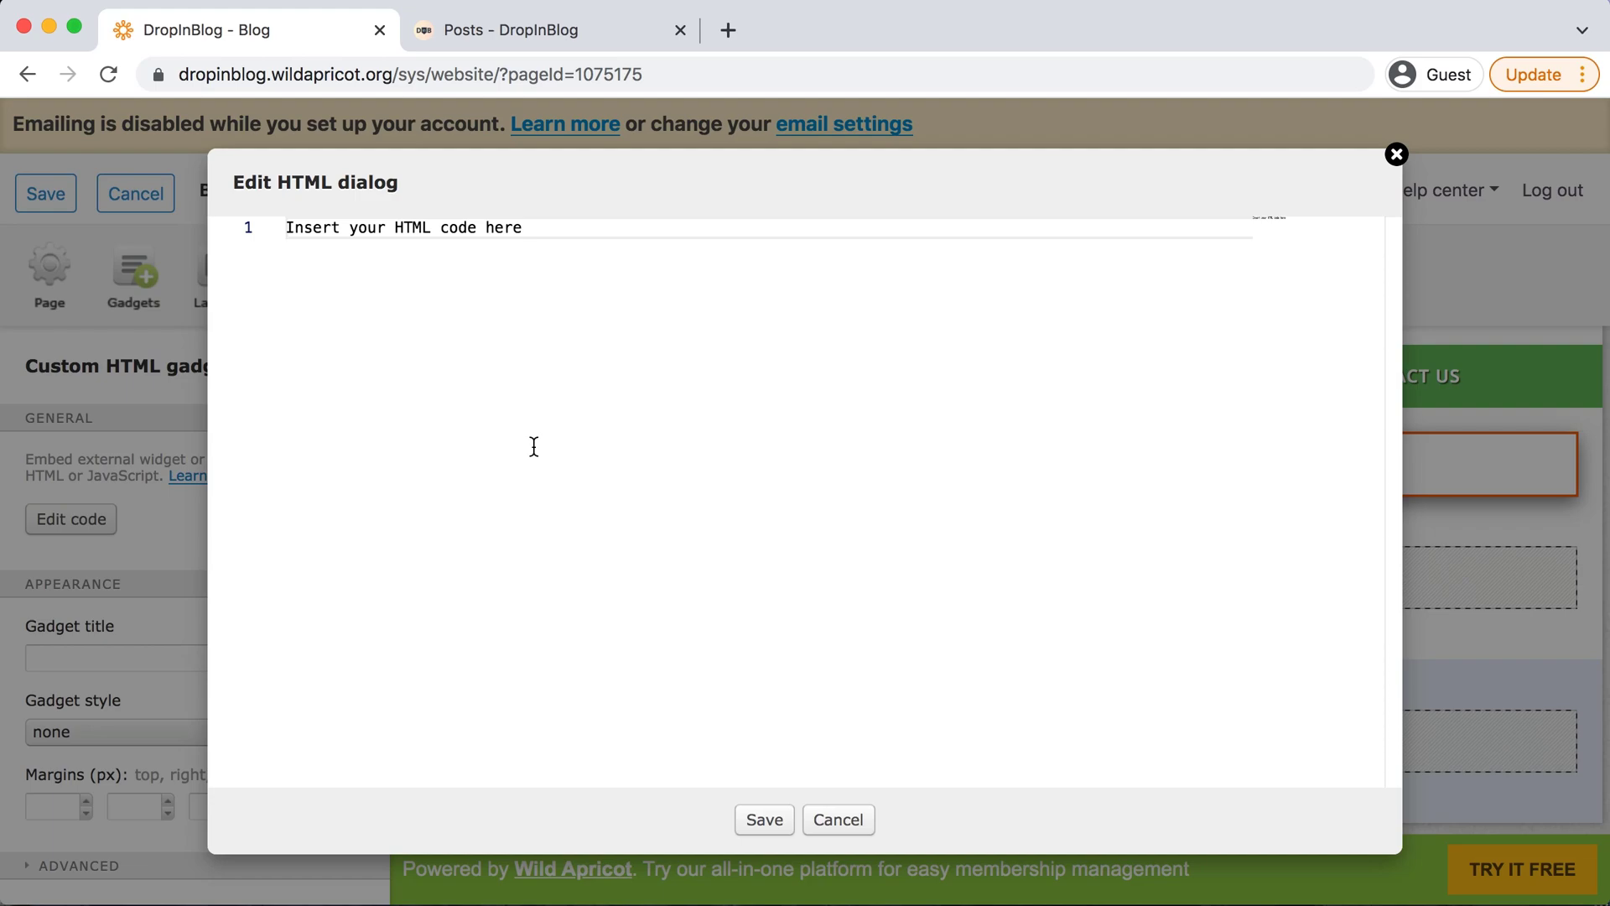
Copy the Step 1 embed script from DropInBlog's Code & Layout page and replace the Custom HTML gadget's placeholder text with it.
click(576, 31)
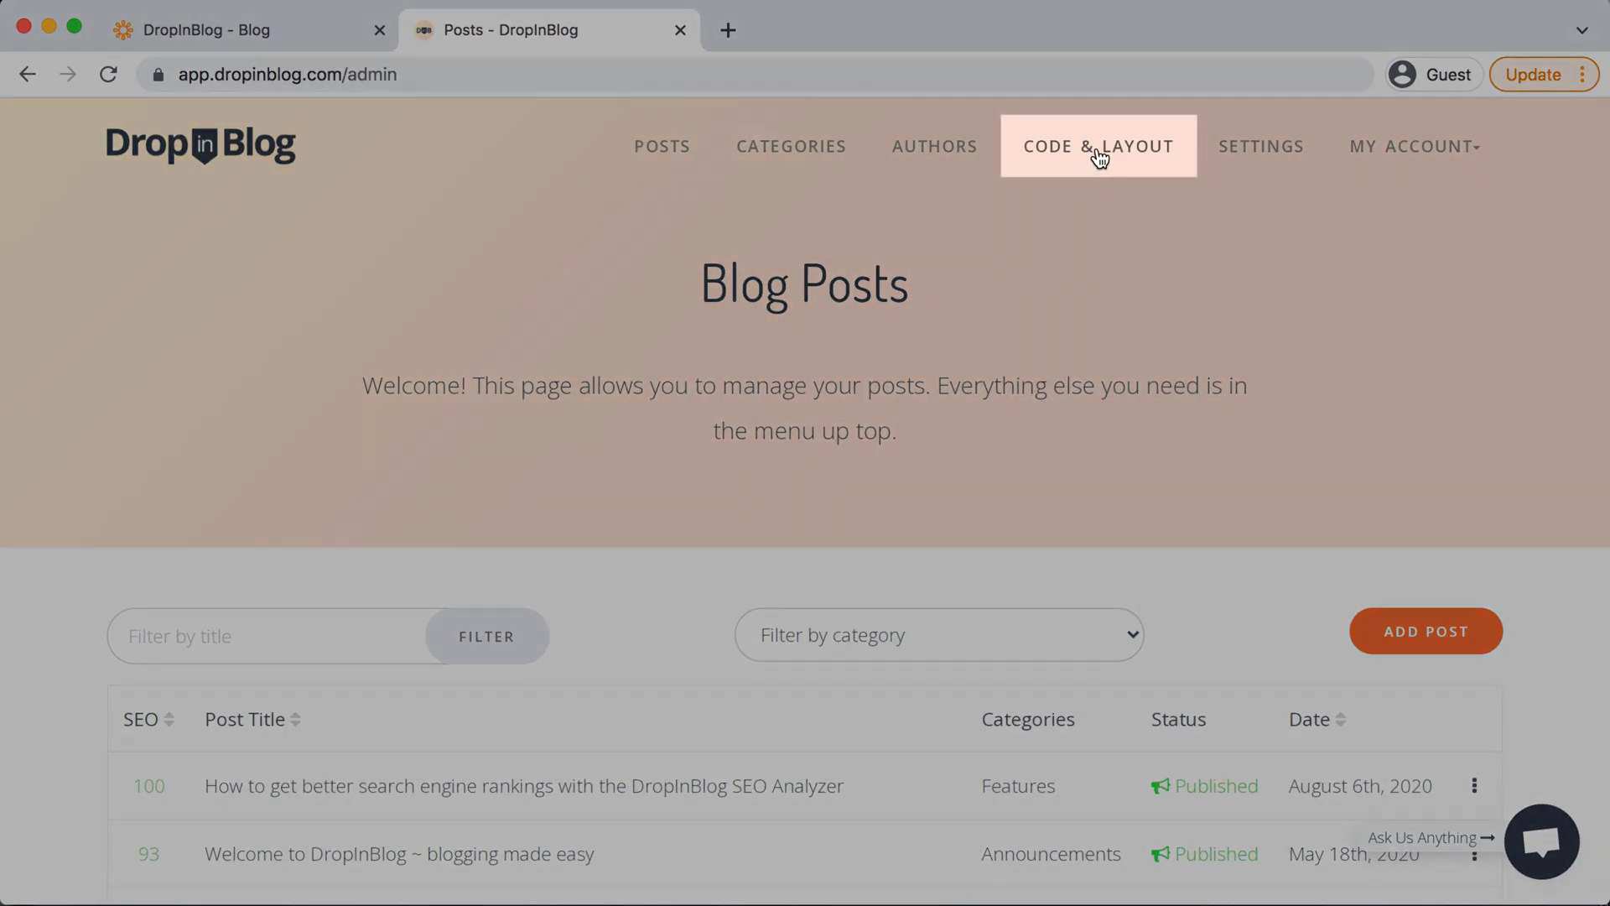
click(1099, 157)
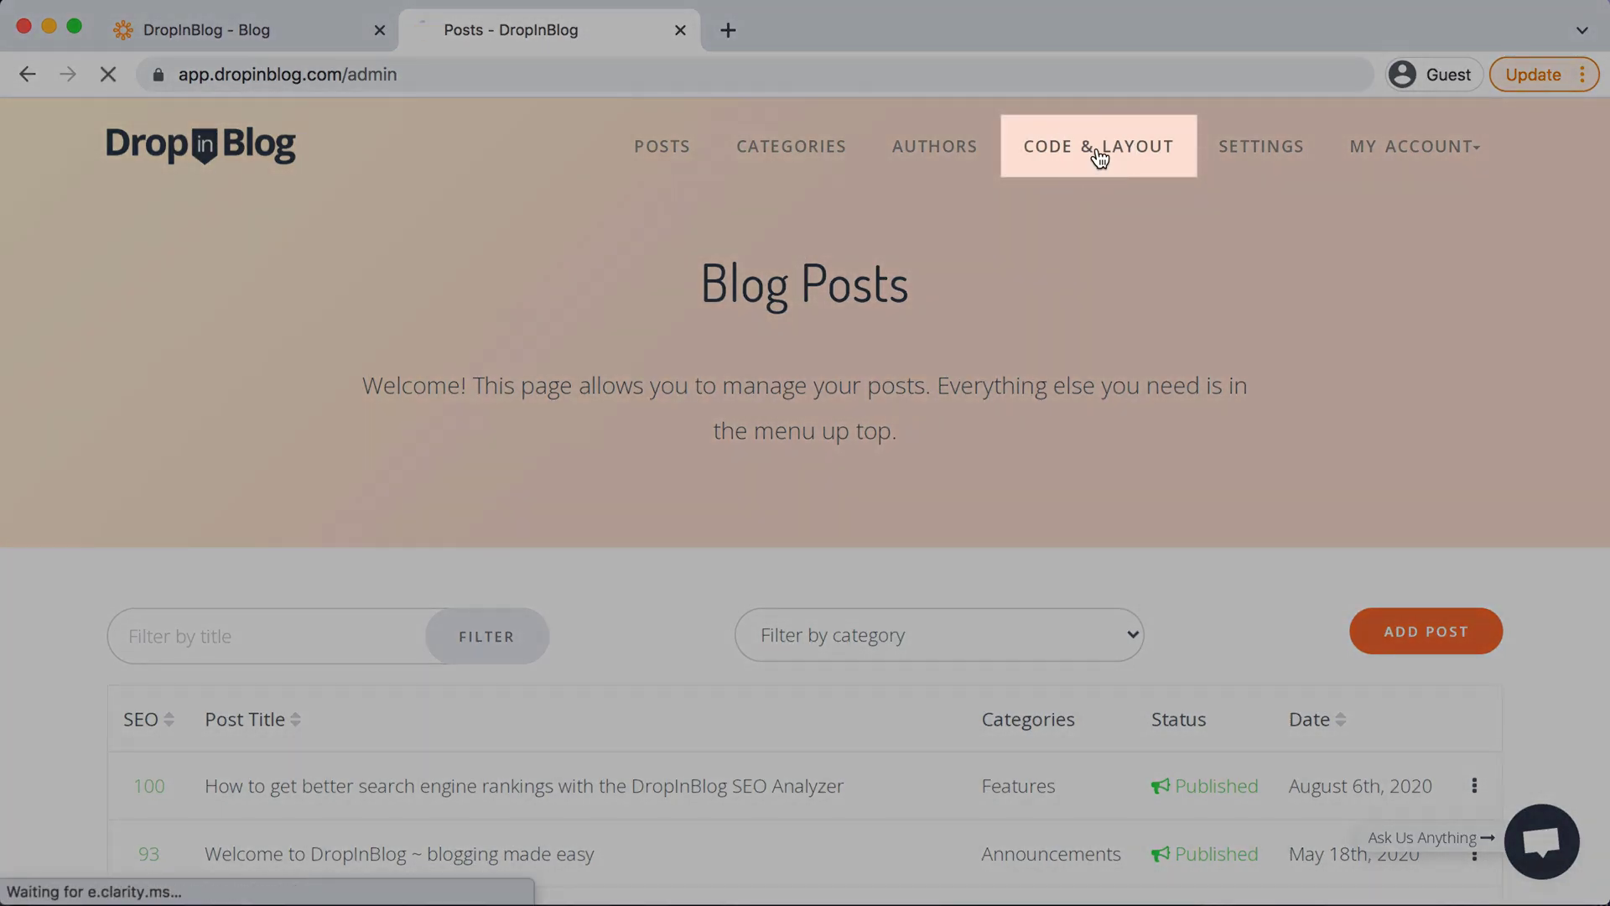
scroll(629, 683, down, 3)
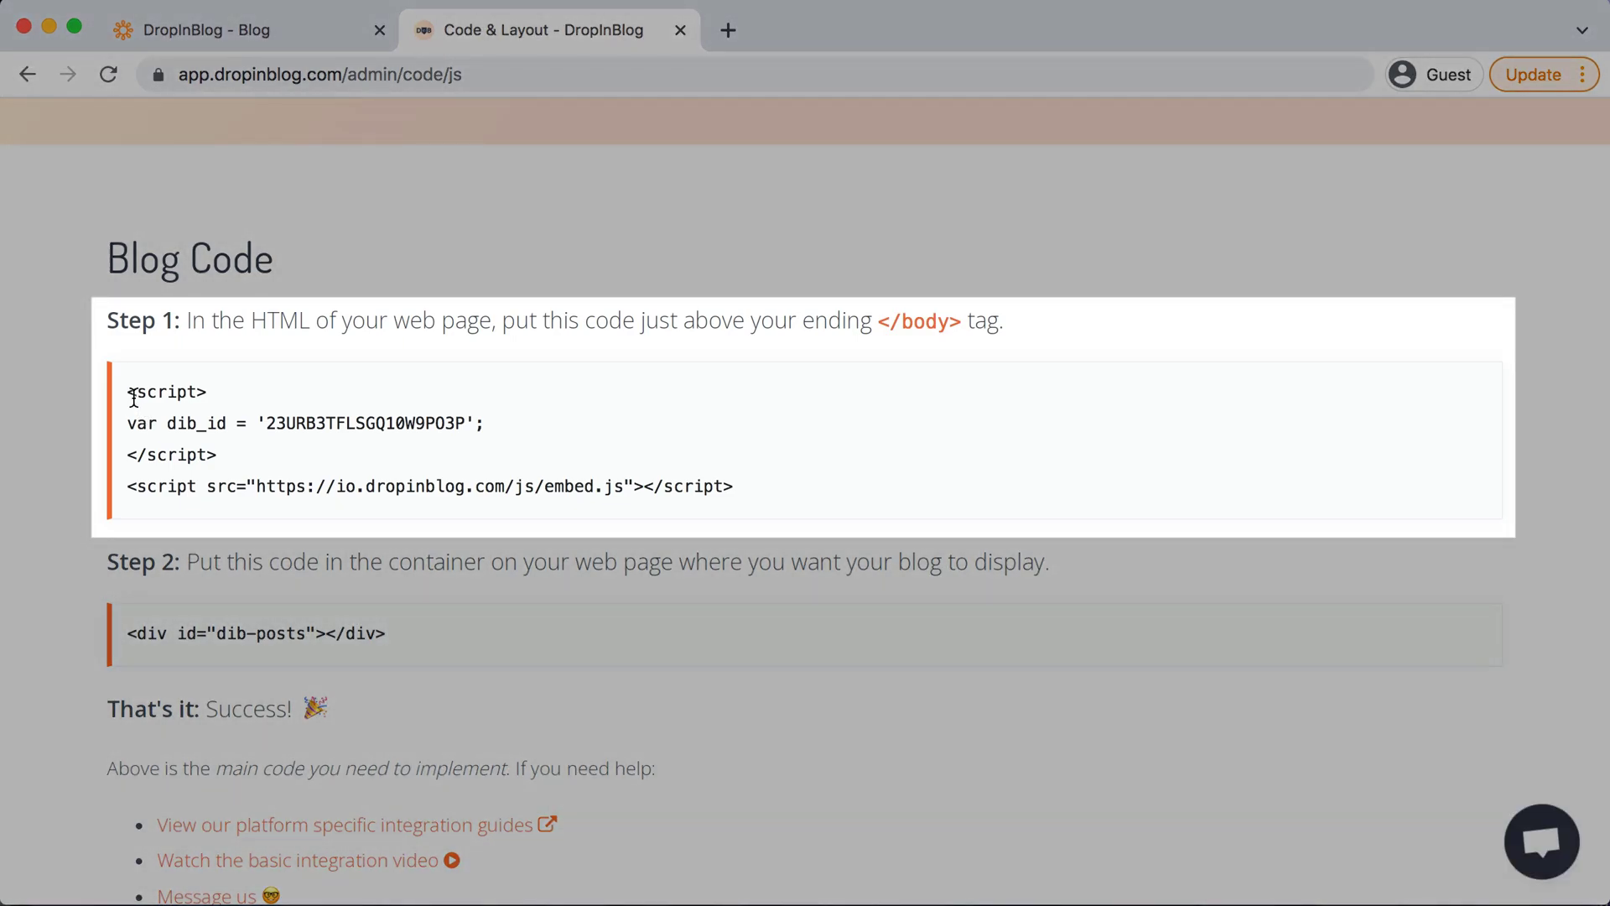
drag(128, 390, 766, 500)
key(cmd+c)
click(274, 28)
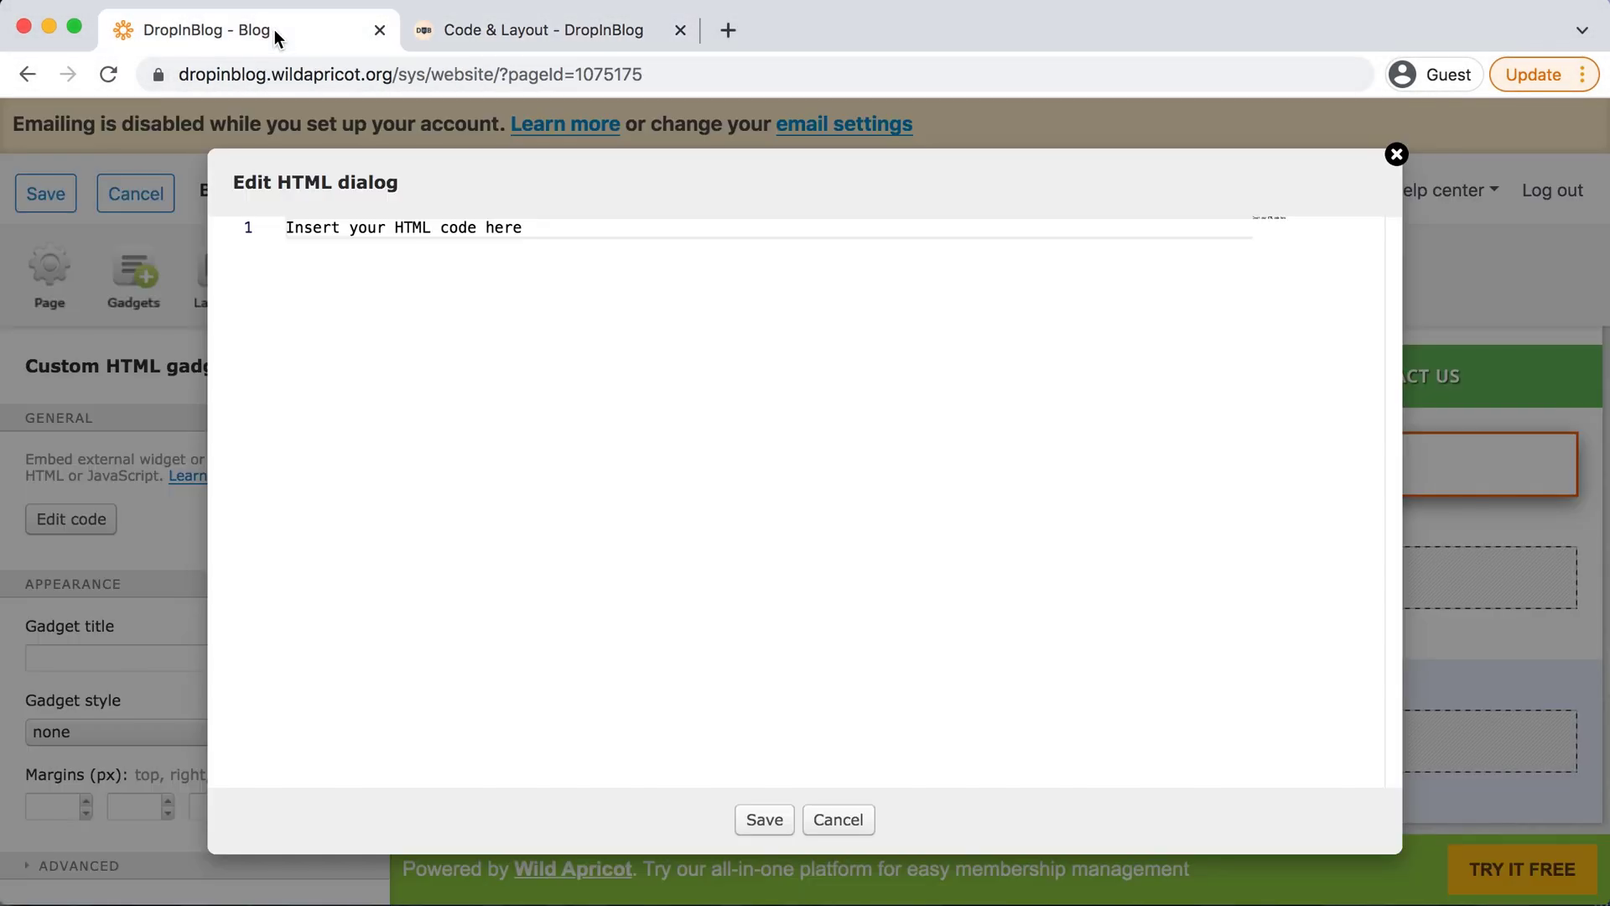
triple_click(493, 237)
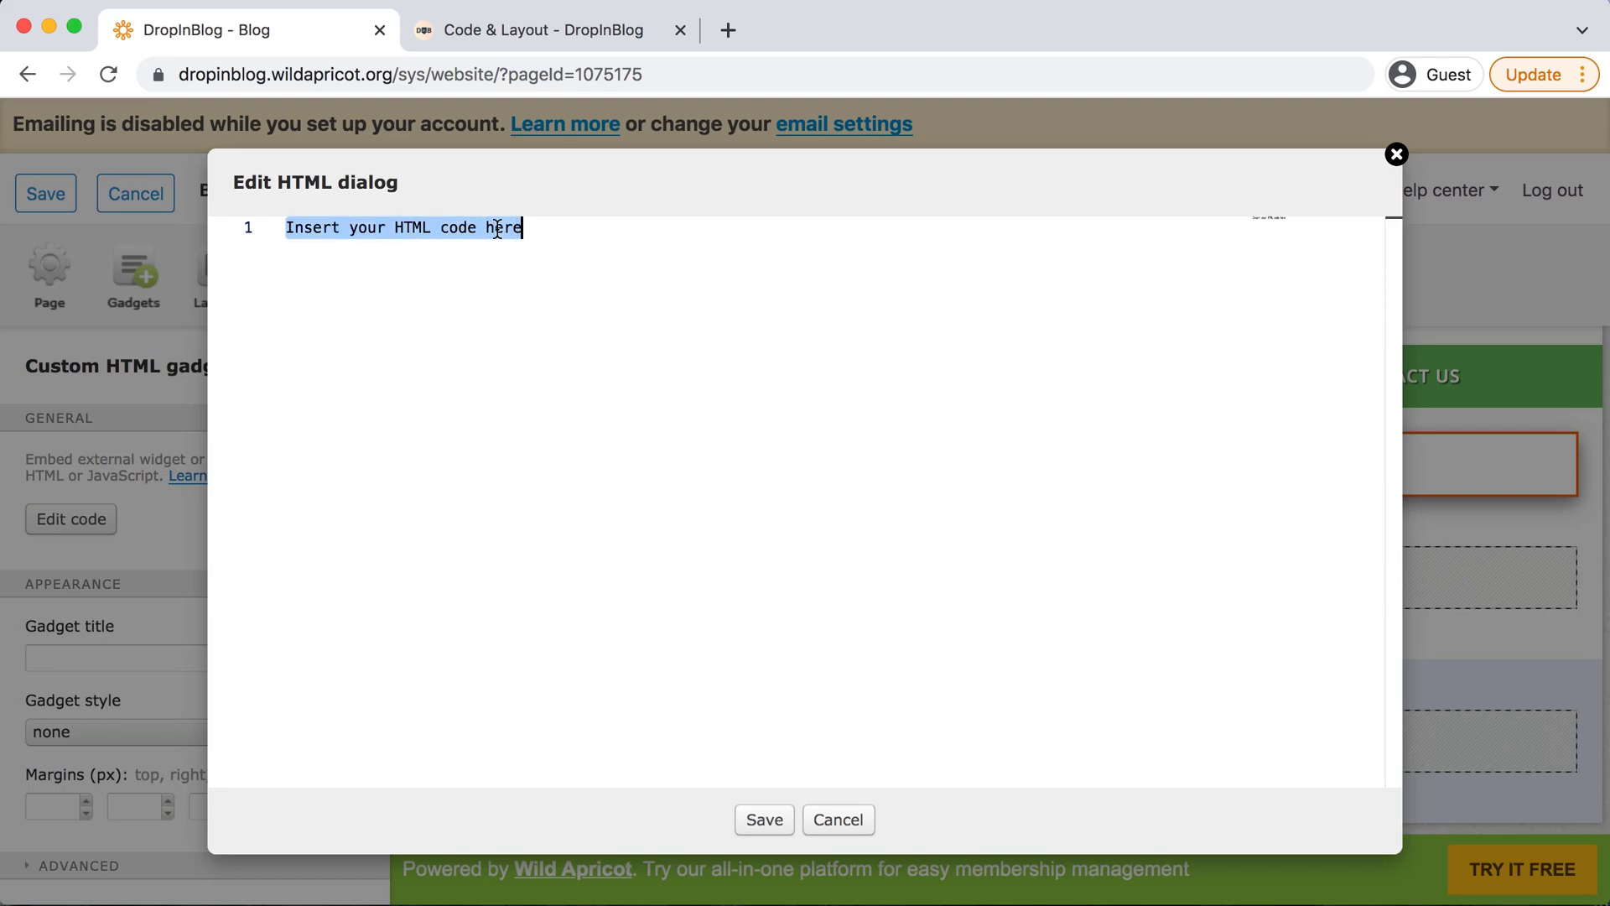
key(cmd+v)
Copy DropInBlog's Step 2 code, <div id="dib-posts"></div>, add it below the script in the gadget, and save the code.
click(566, 36)
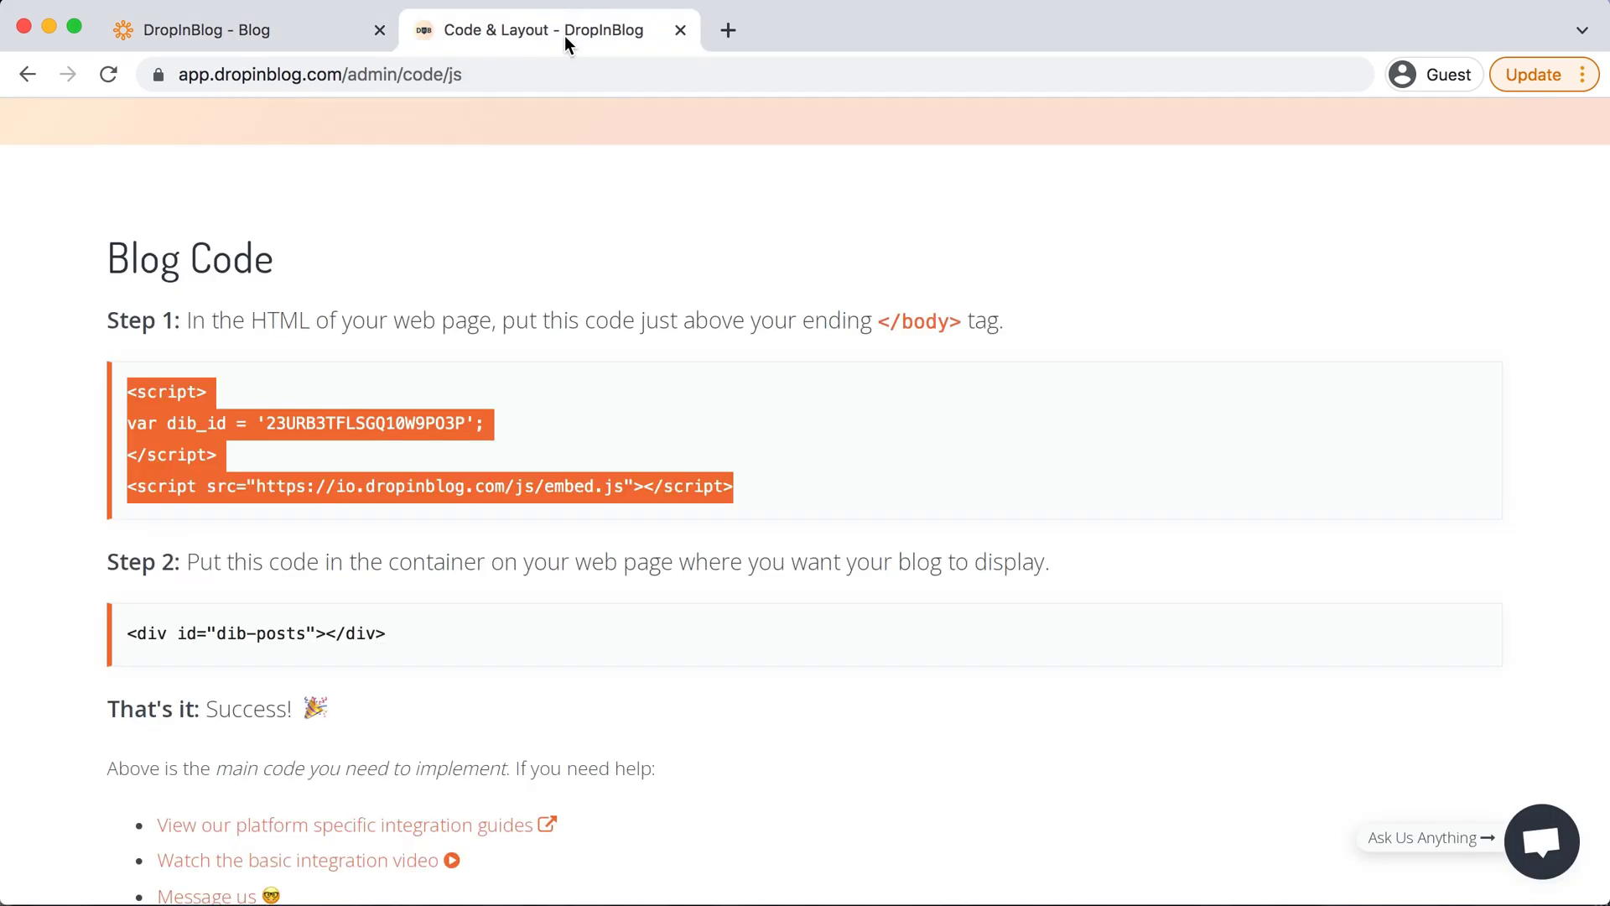
scroll(439, 410, down, 2)
click(302, 476)
key(super+c)
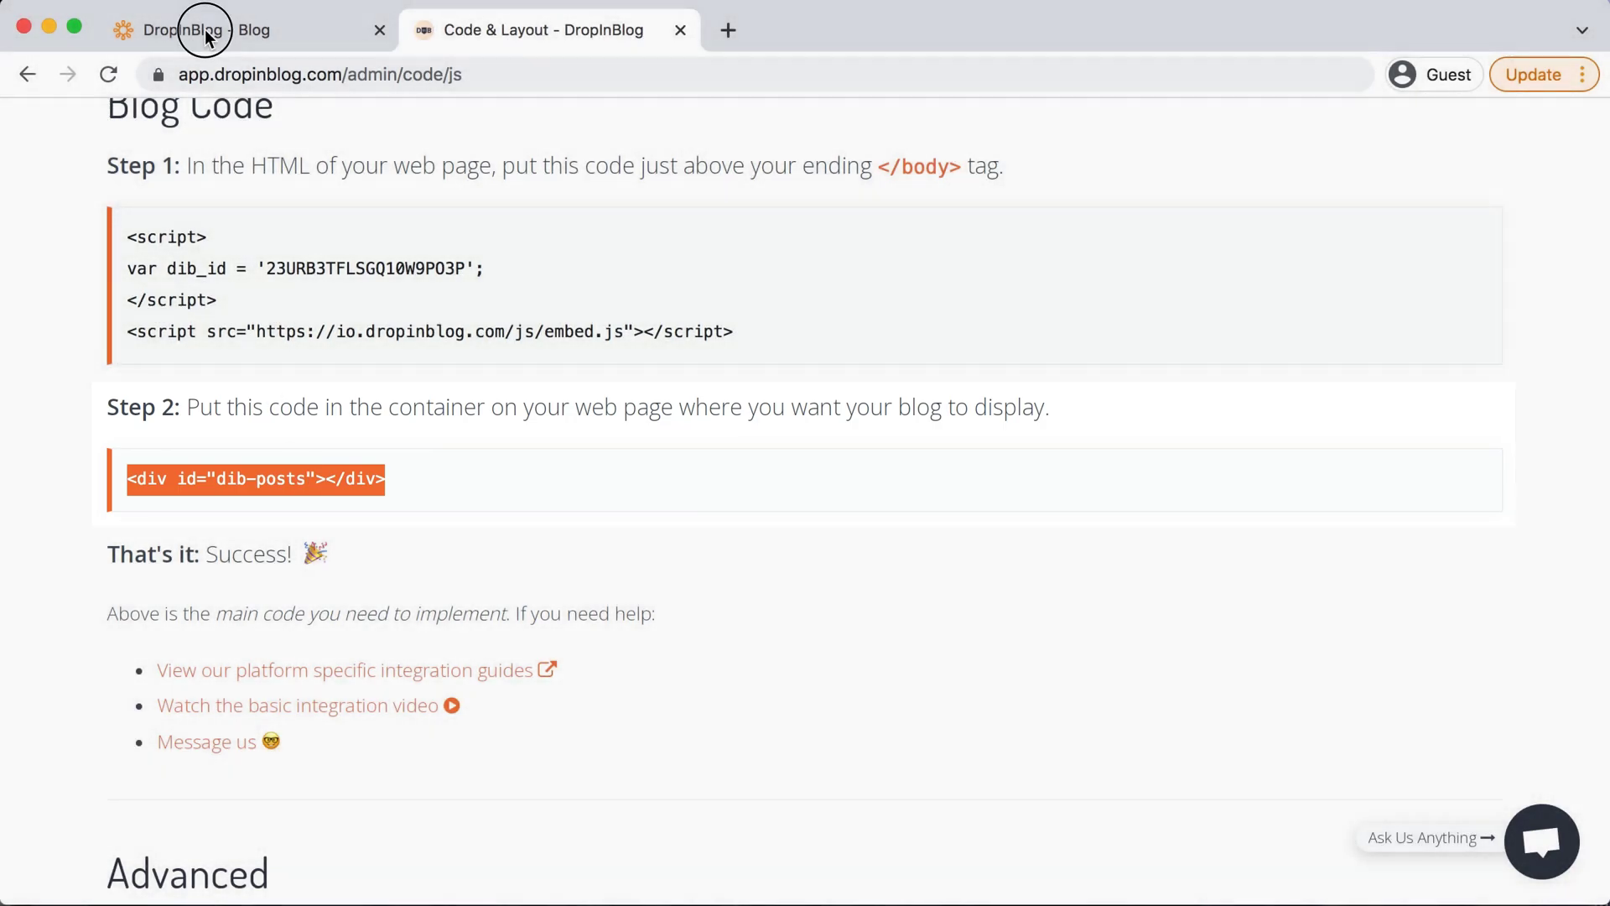
click(210, 30)
key(Return)
key(super+v)
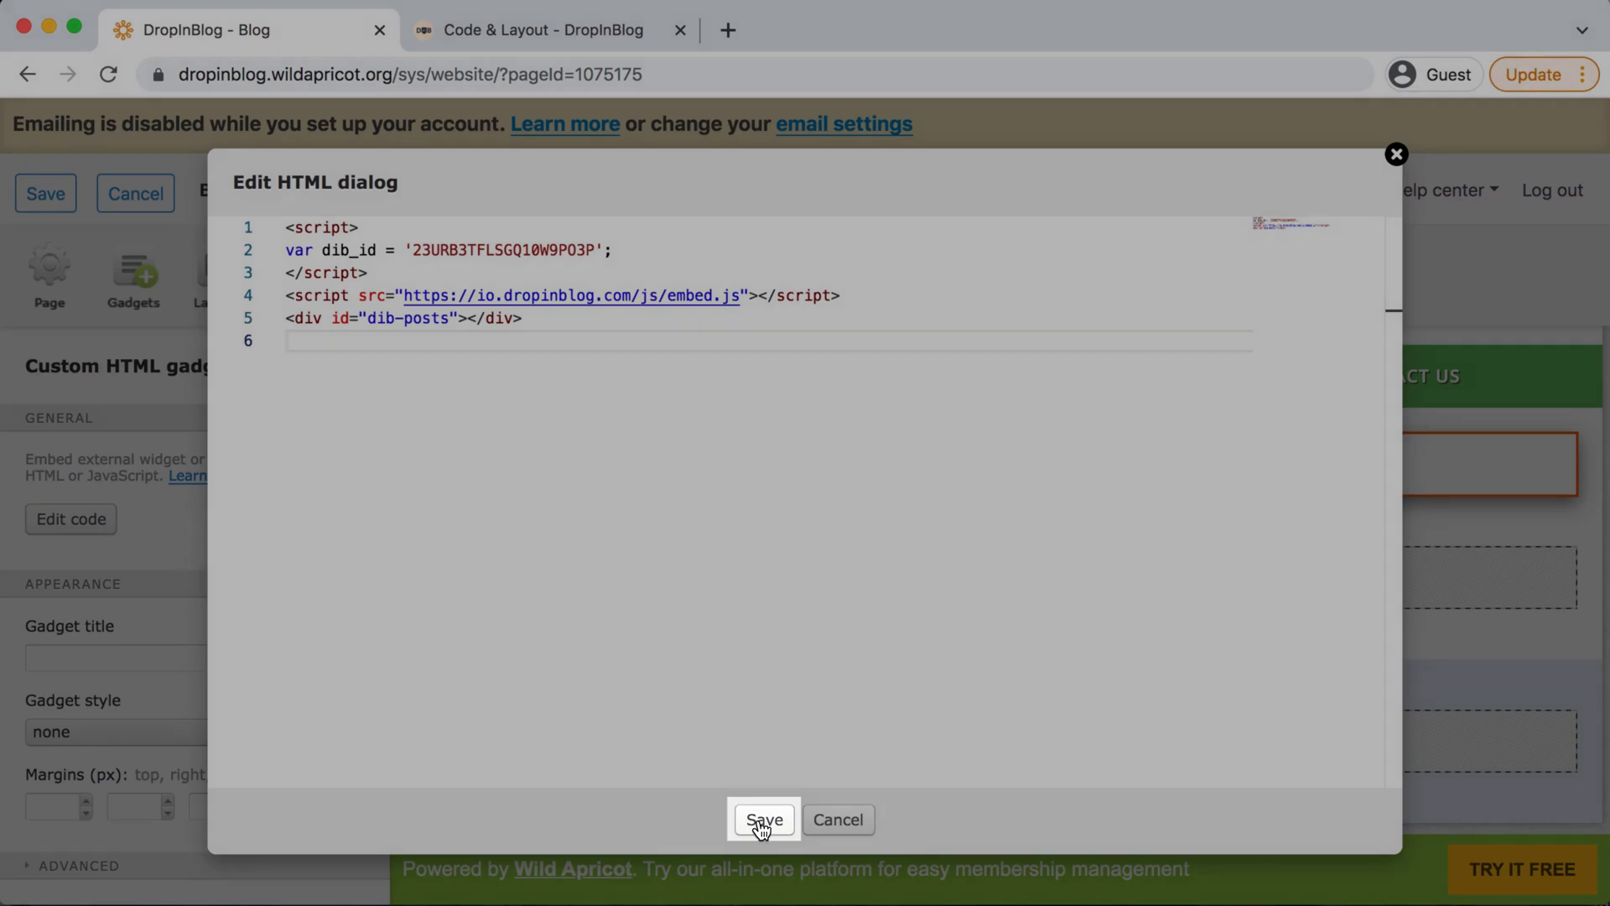
click(763, 819)
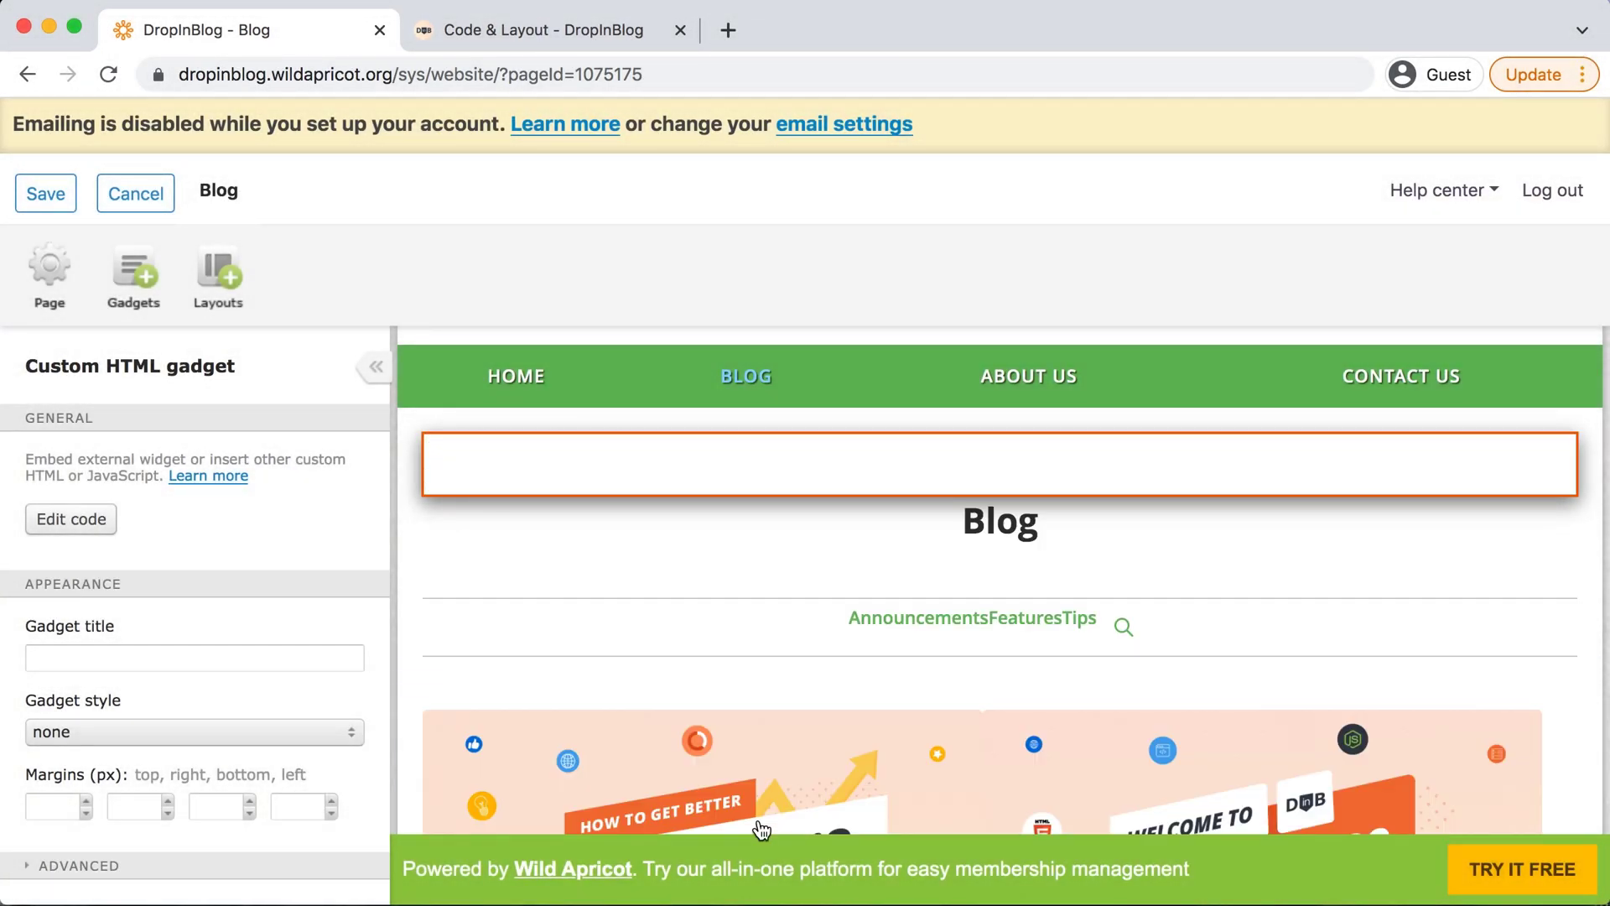
Review the embedded blog in the page editor and save the Blog page.
scroll(761, 826, down, 6)
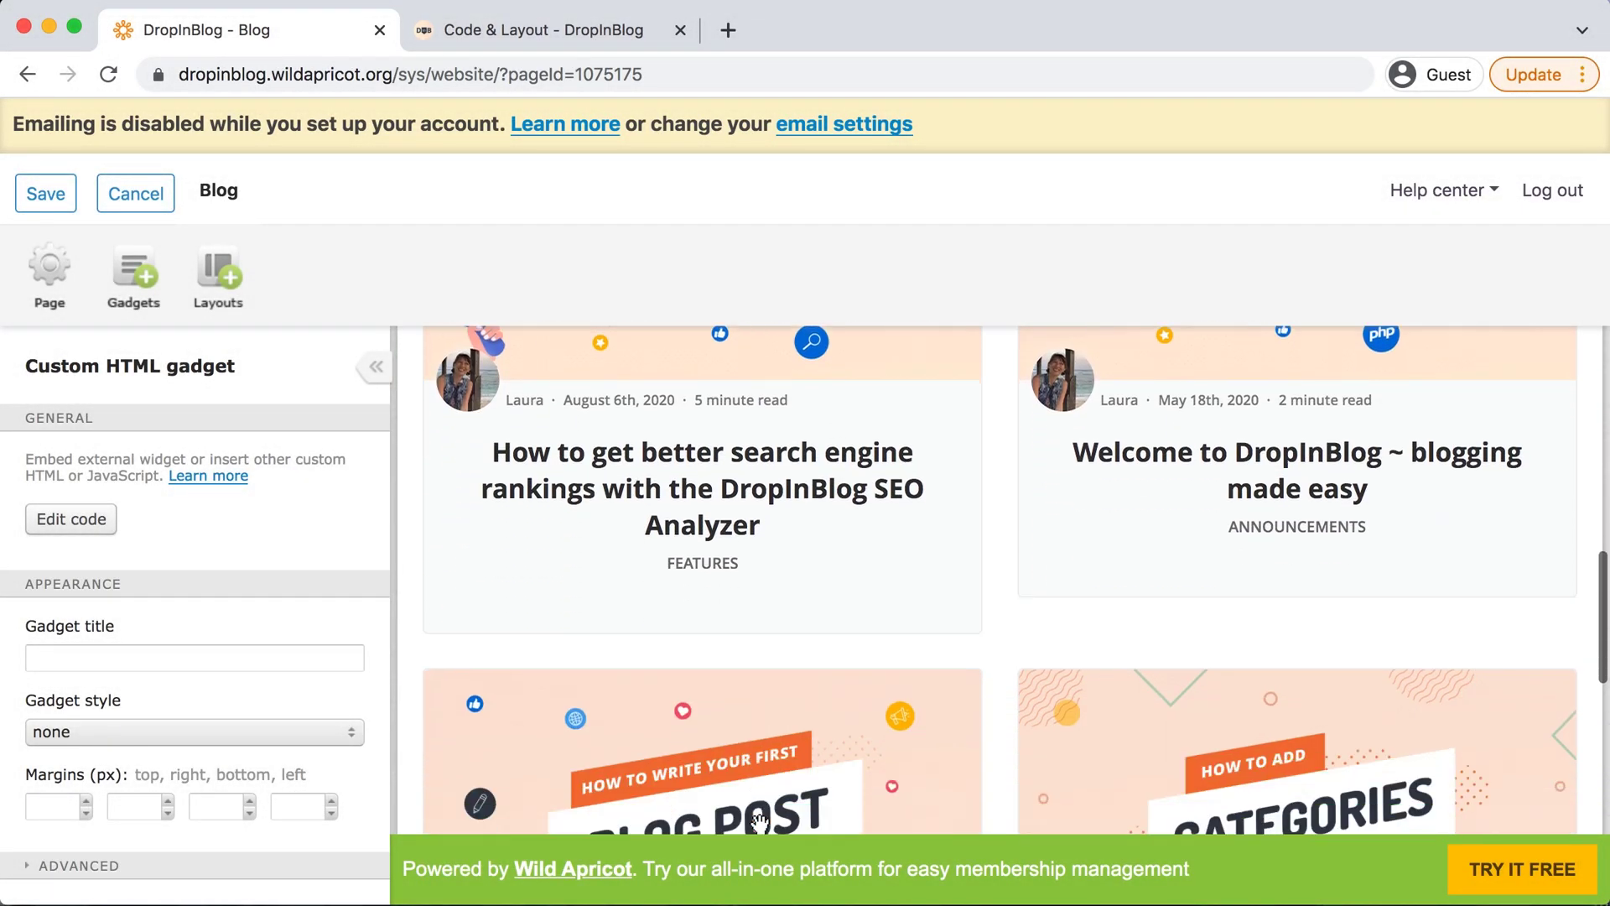
scroll(759, 822, down, 7)
scroll(759, 822, up, 10)
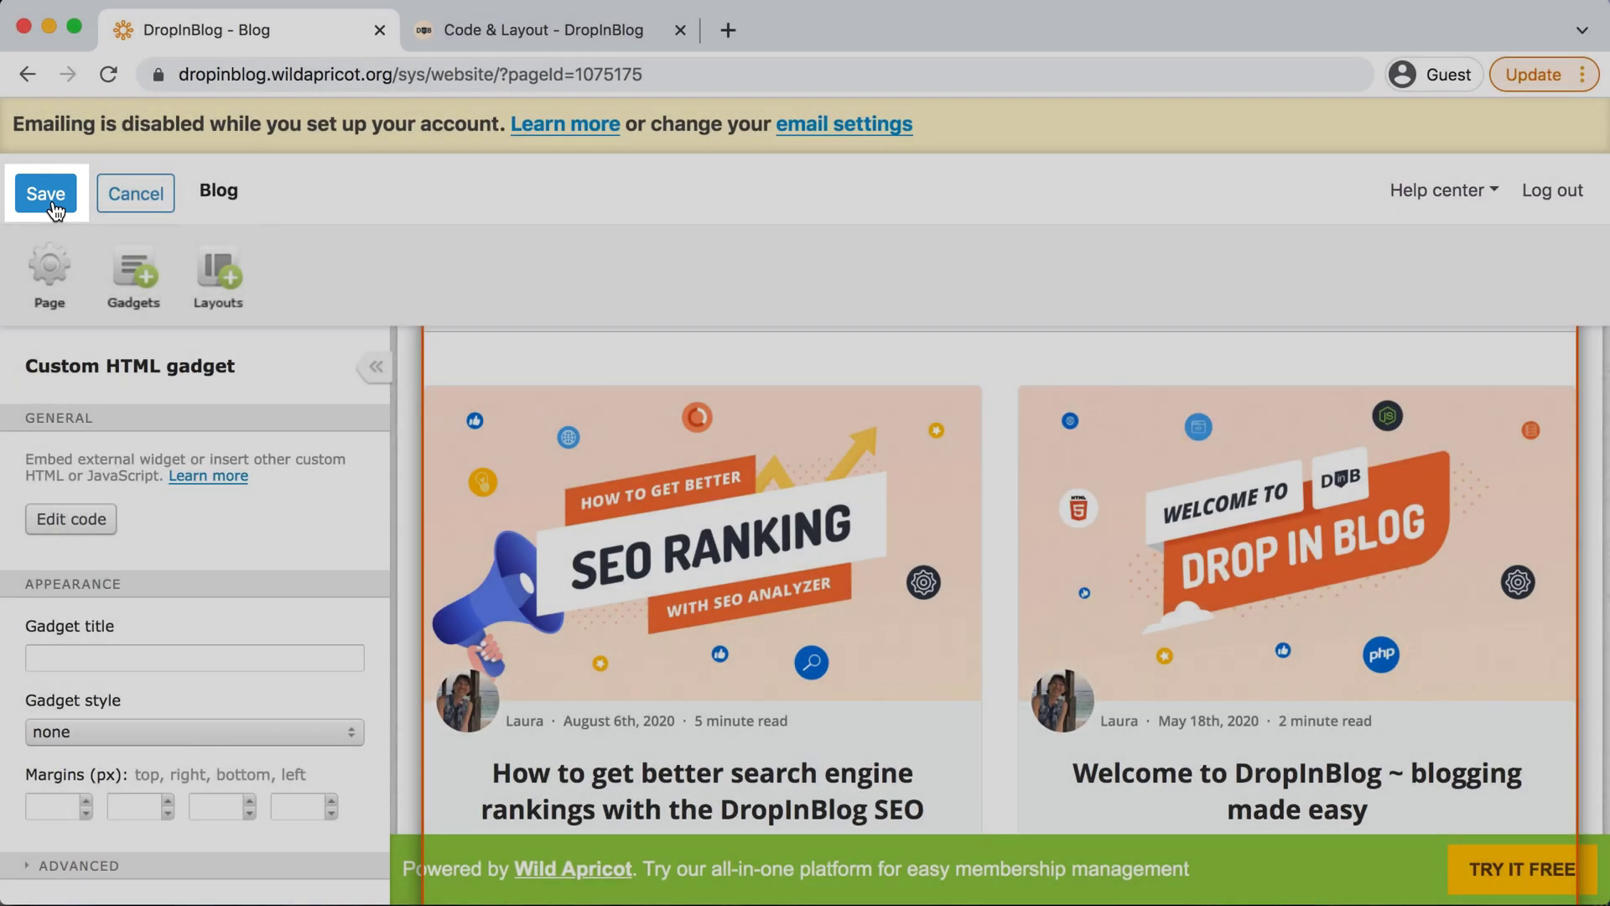
click(53, 201)
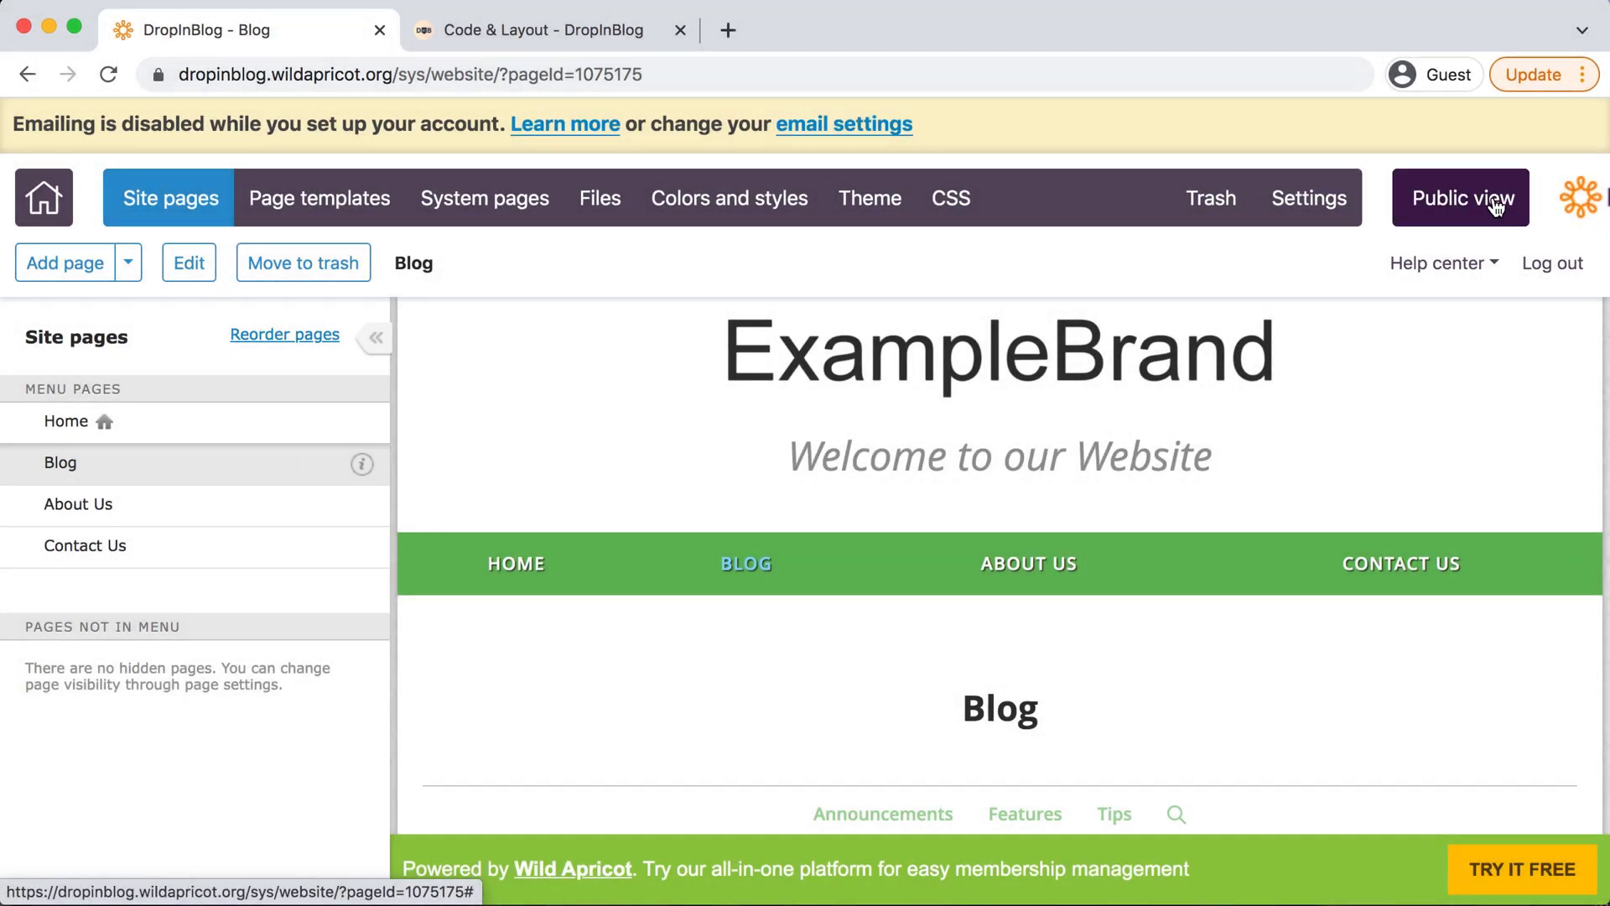
Open the public view of the Blog page and look through the embedded posts.
click(1497, 207)
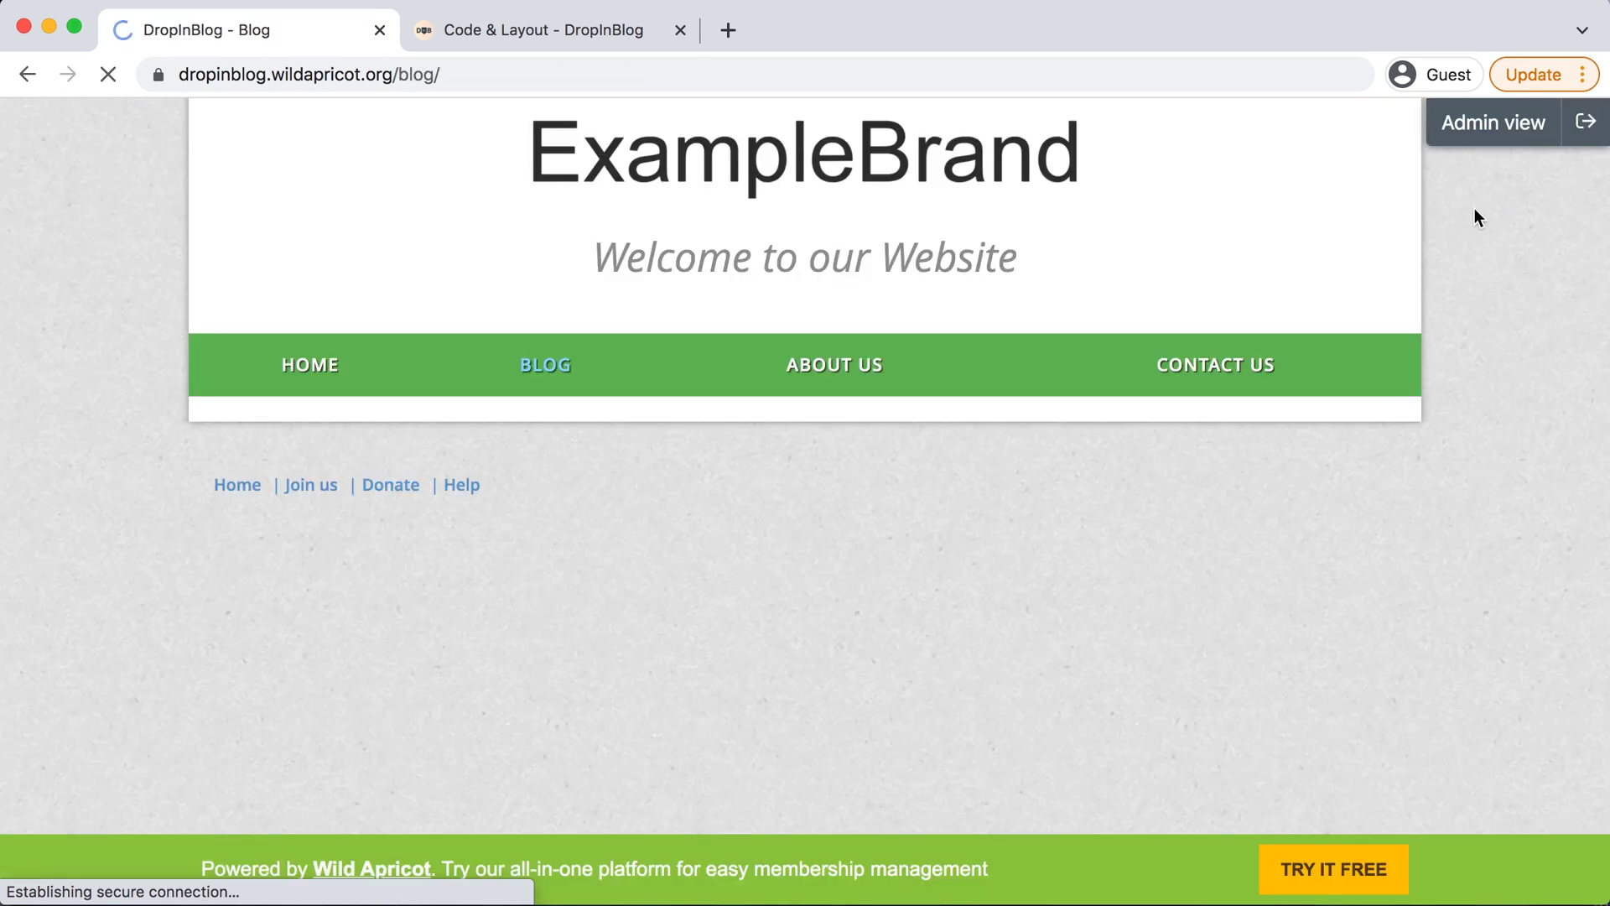
scroll(597, 528, down, 3)
scroll(599, 531, down, 10)
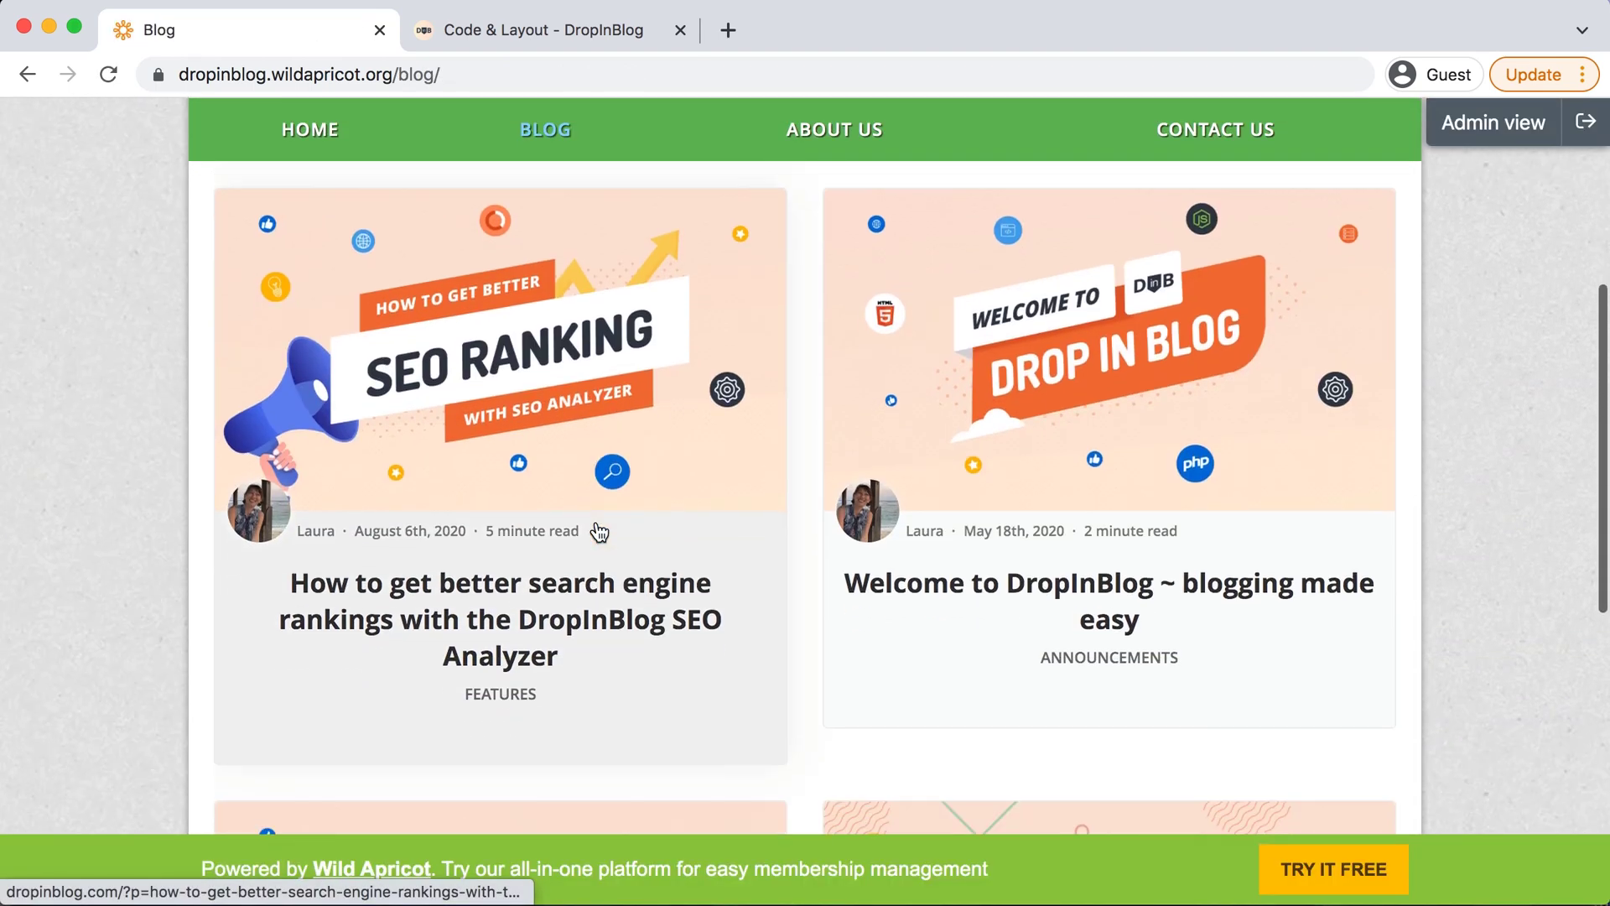
scroll(599, 531, up, 10)
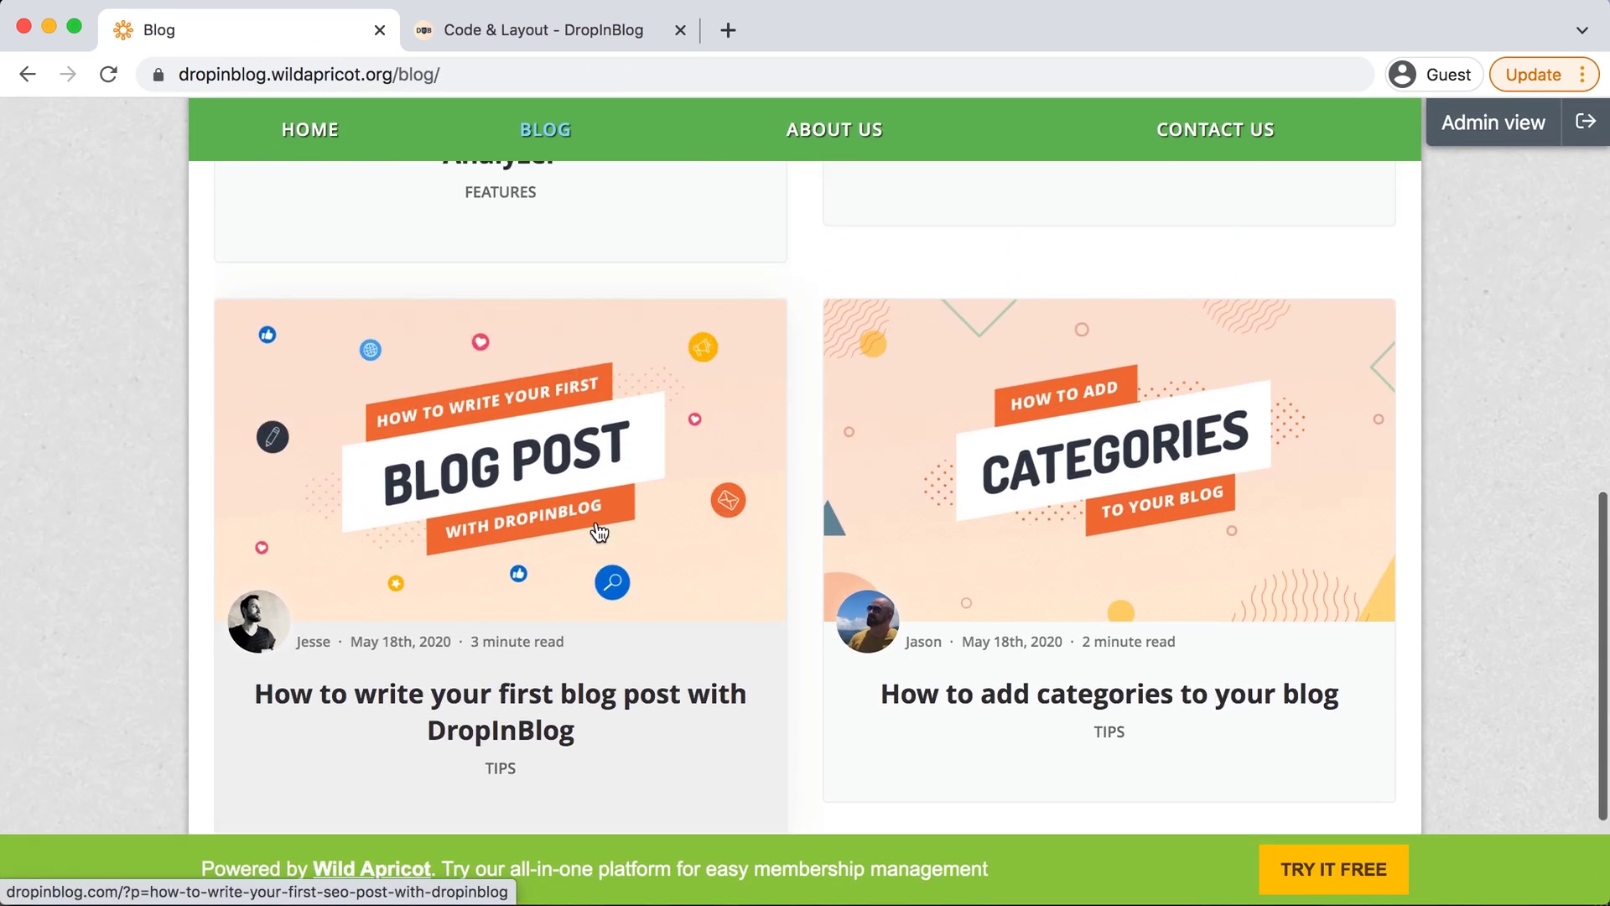
scroll(598, 531, down, 8)
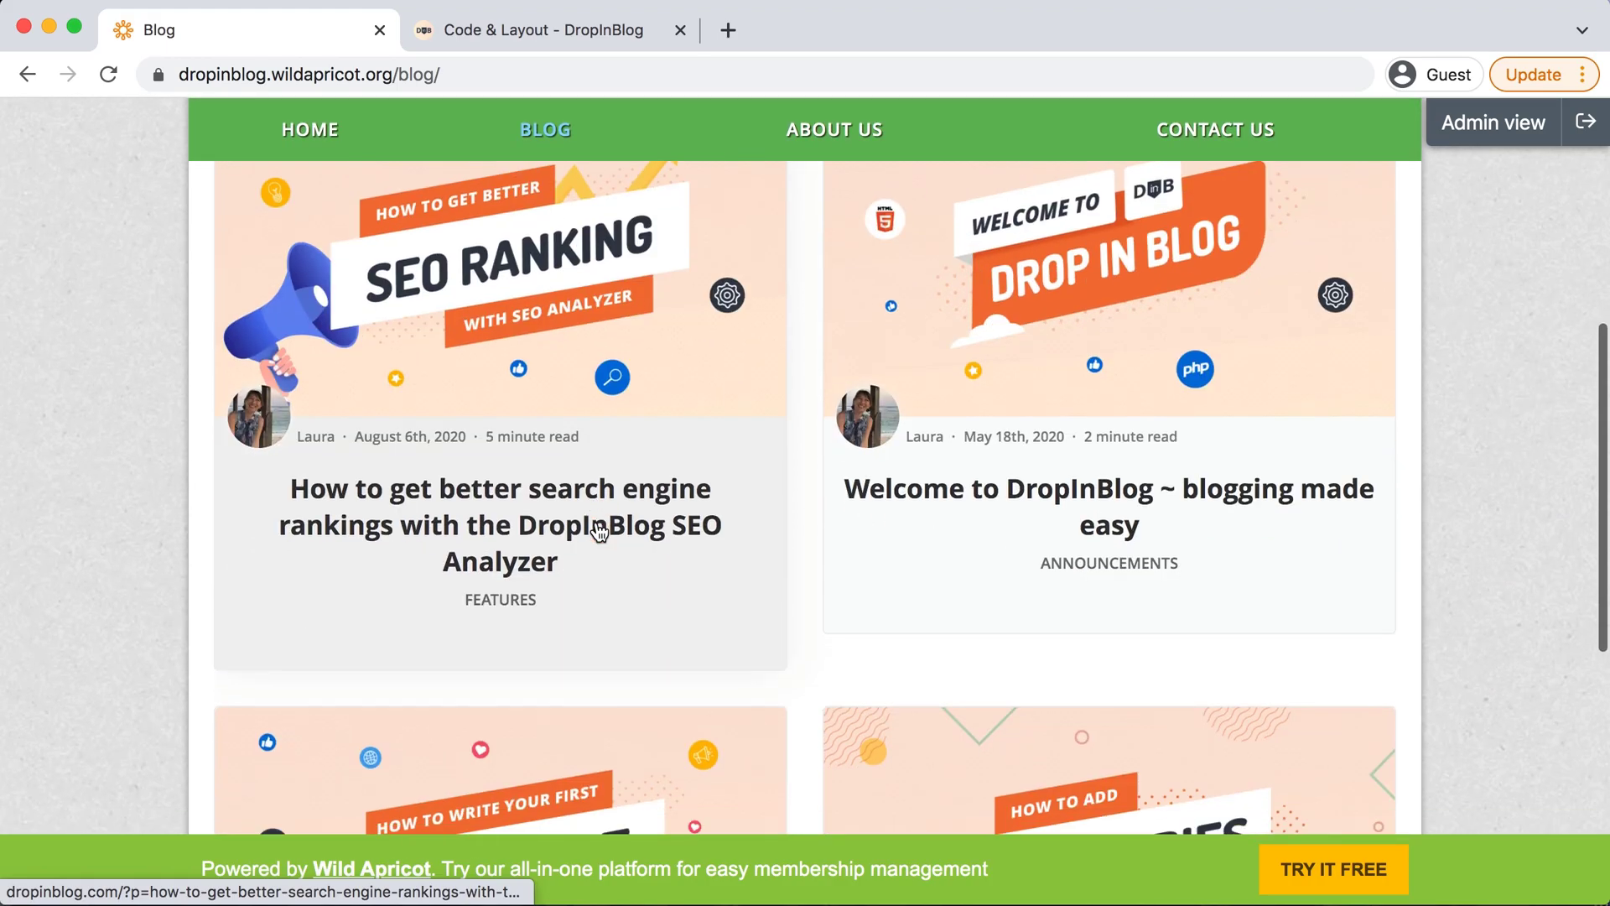
scroll(598, 531, down, 4)
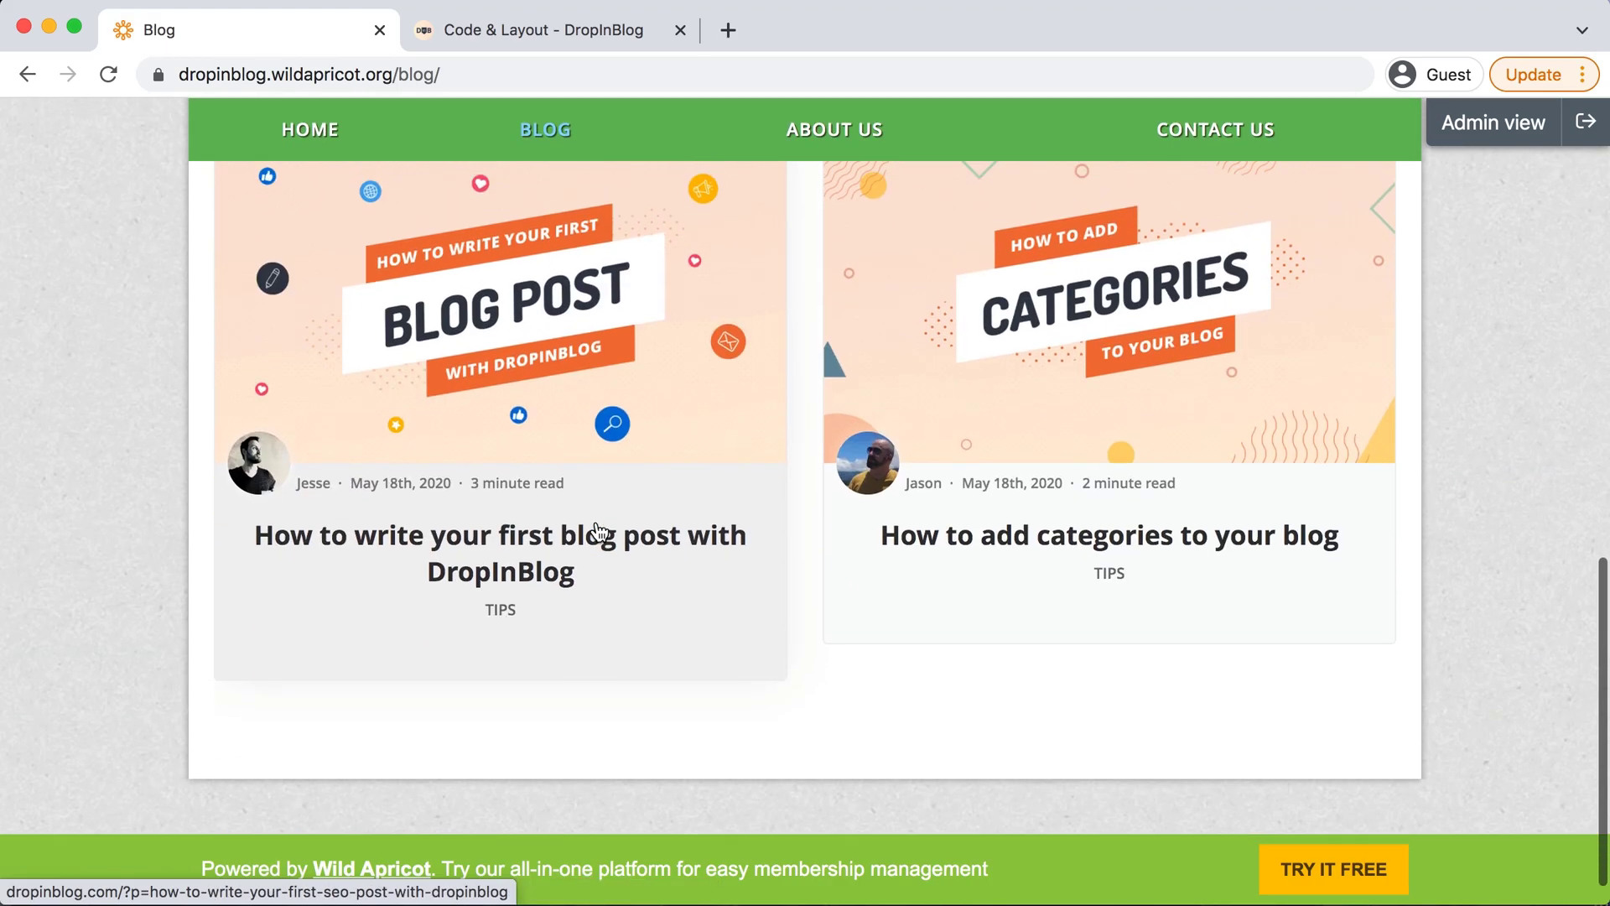
scroll(599, 531, up, 10)
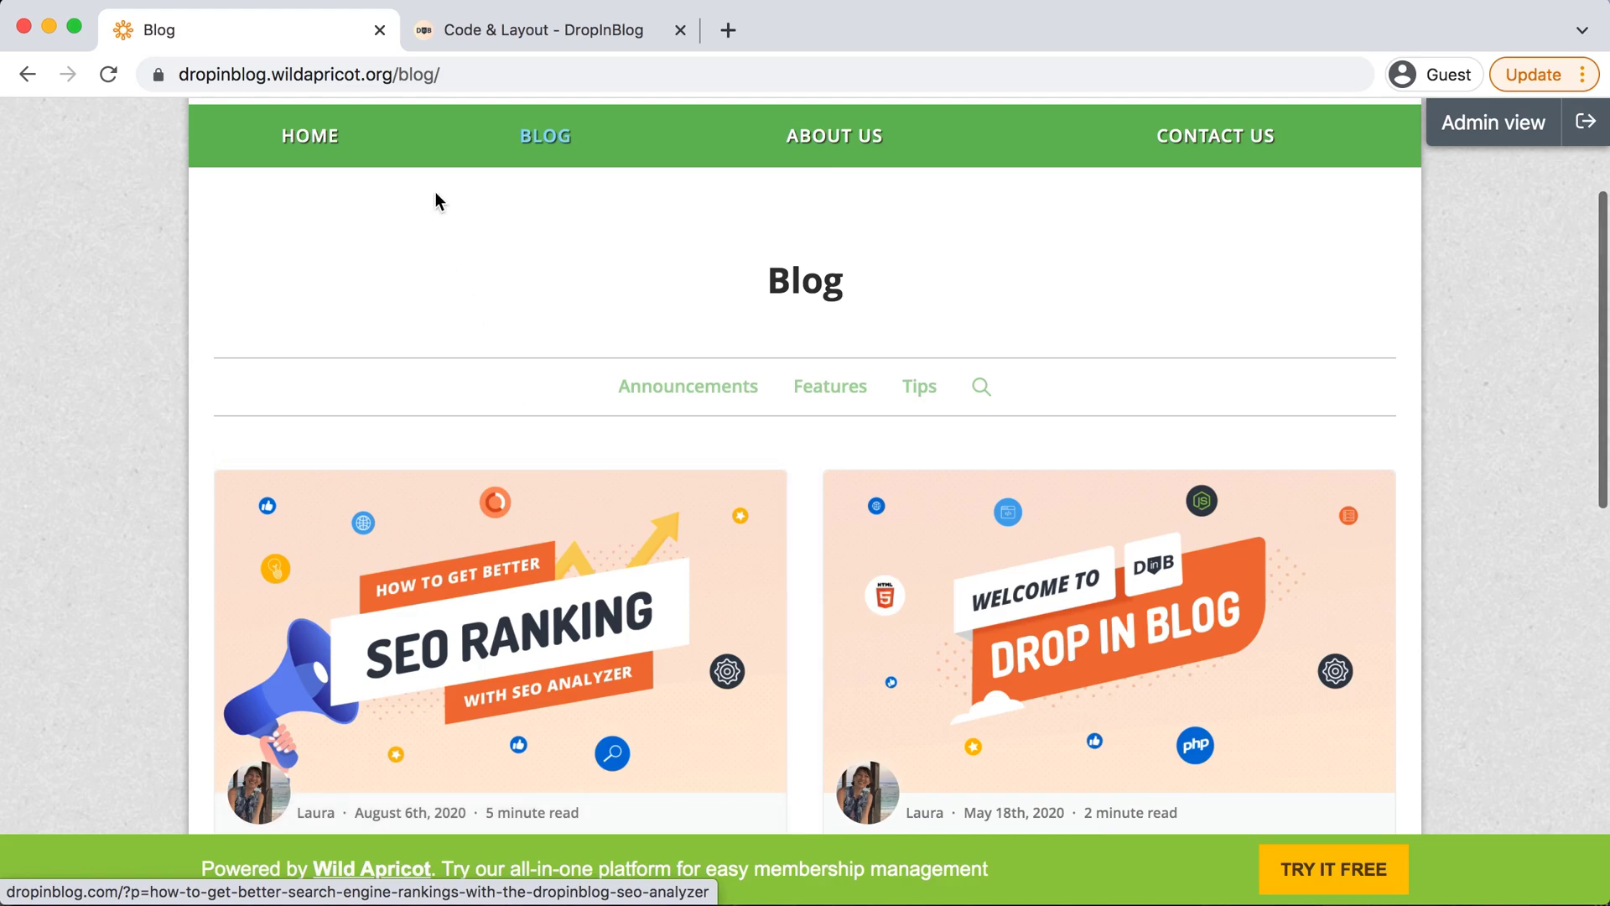
Copy the public Blog page's full URL and open the Settings page in DropInBlog.
double_click(470, 74)
click(470, 75)
key(super+c)
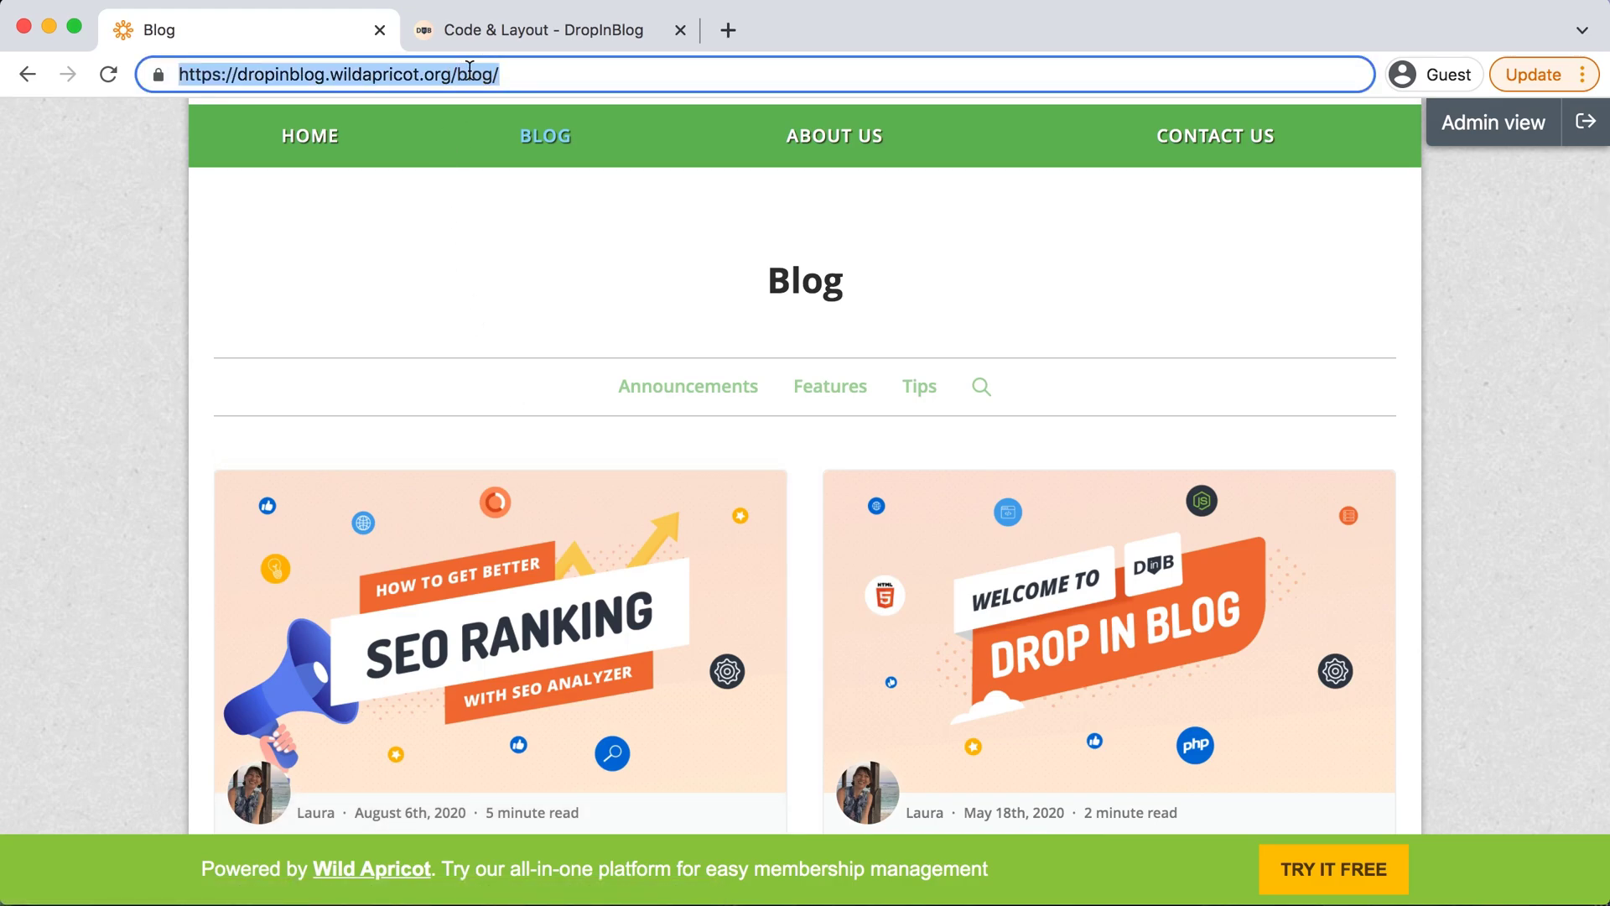
click(534, 35)
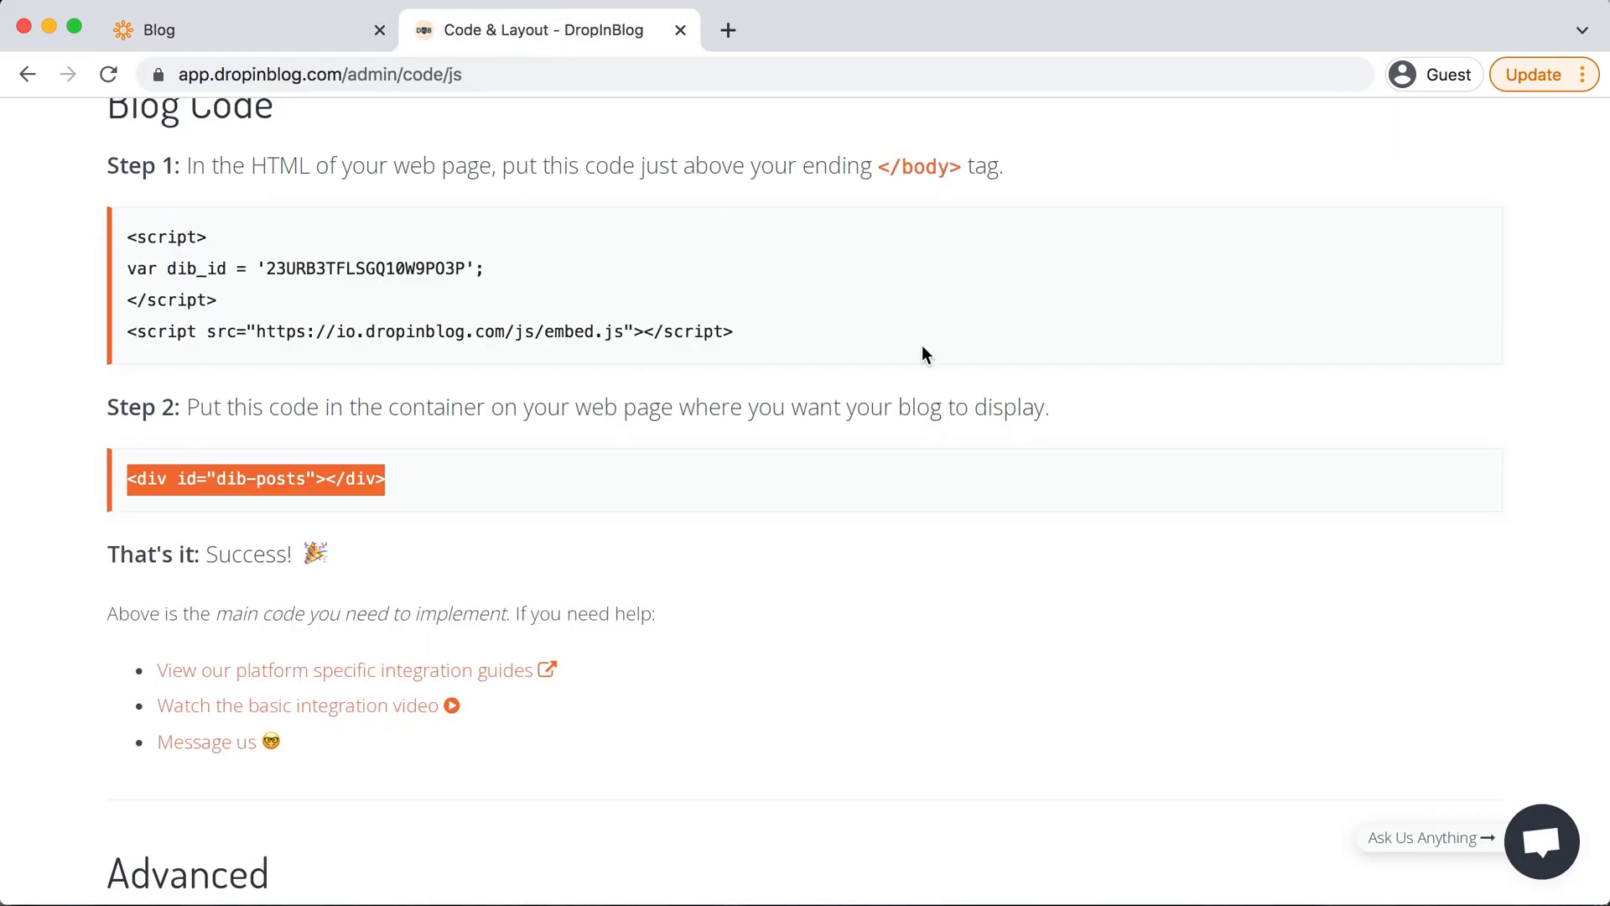
scroll(922, 345, up, 6)
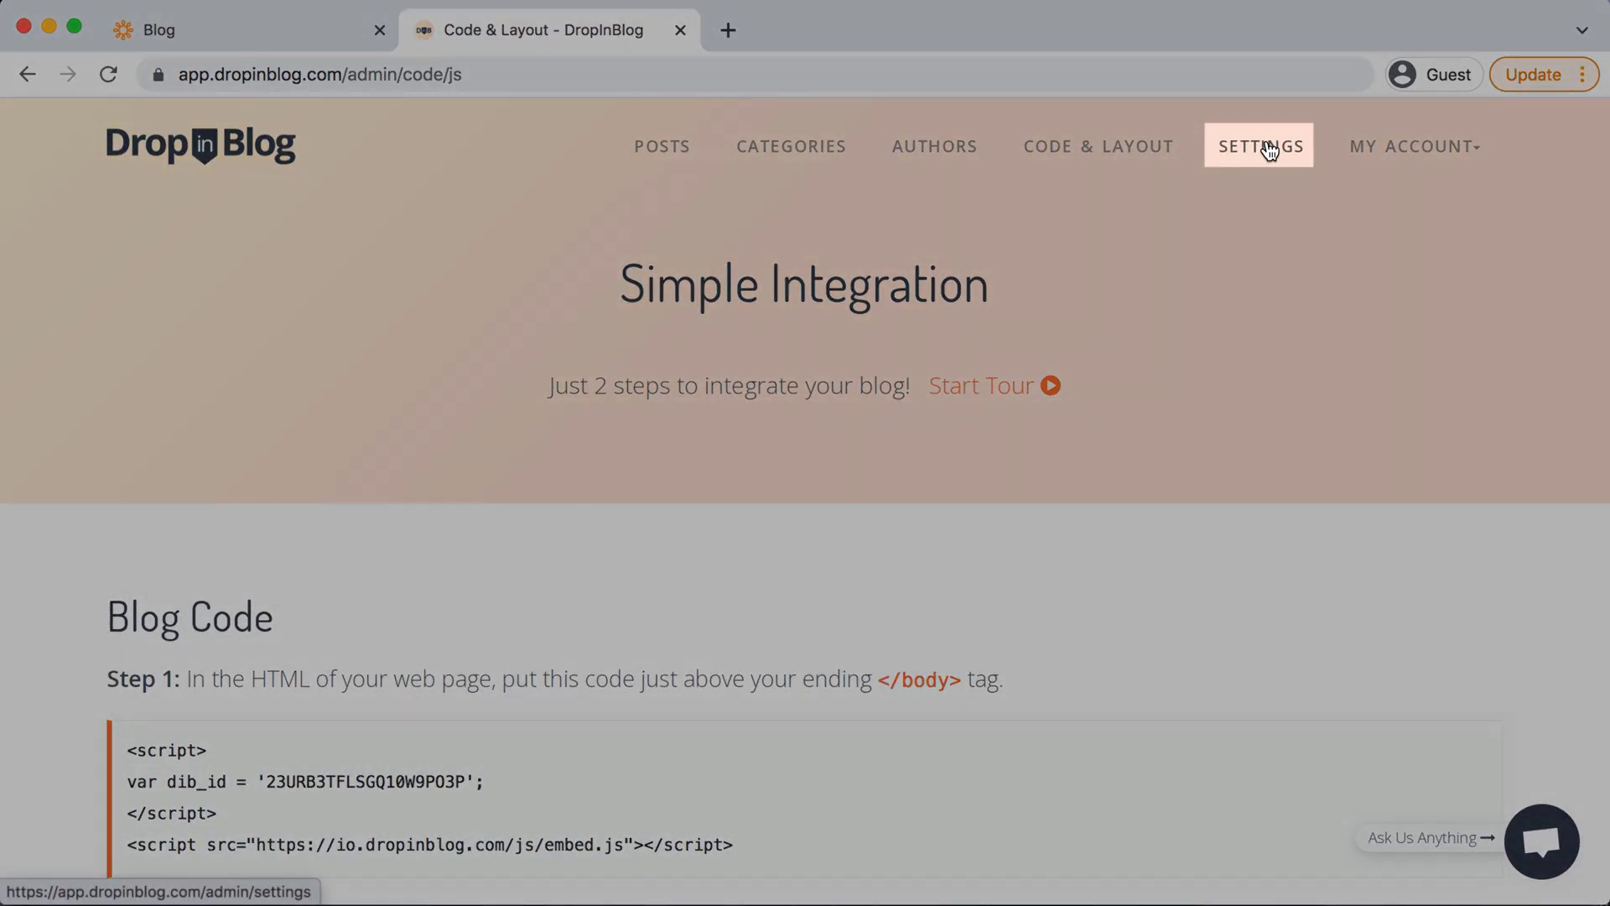
click(1268, 150)
scroll(561, 491, down, 3)
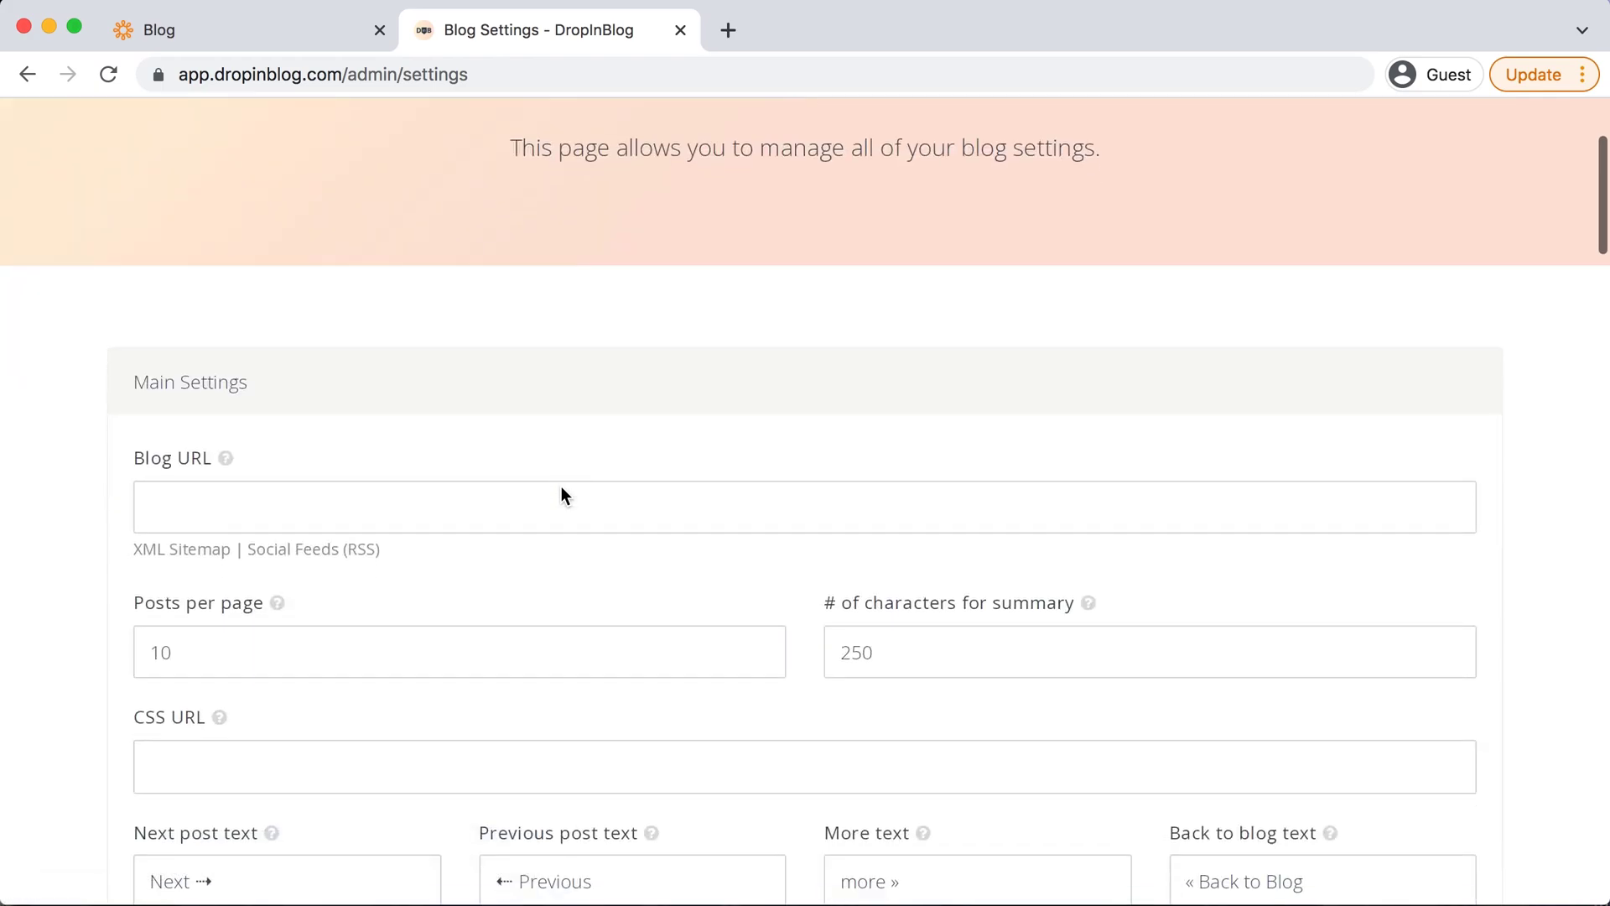
click(494, 476)
key(super+v)
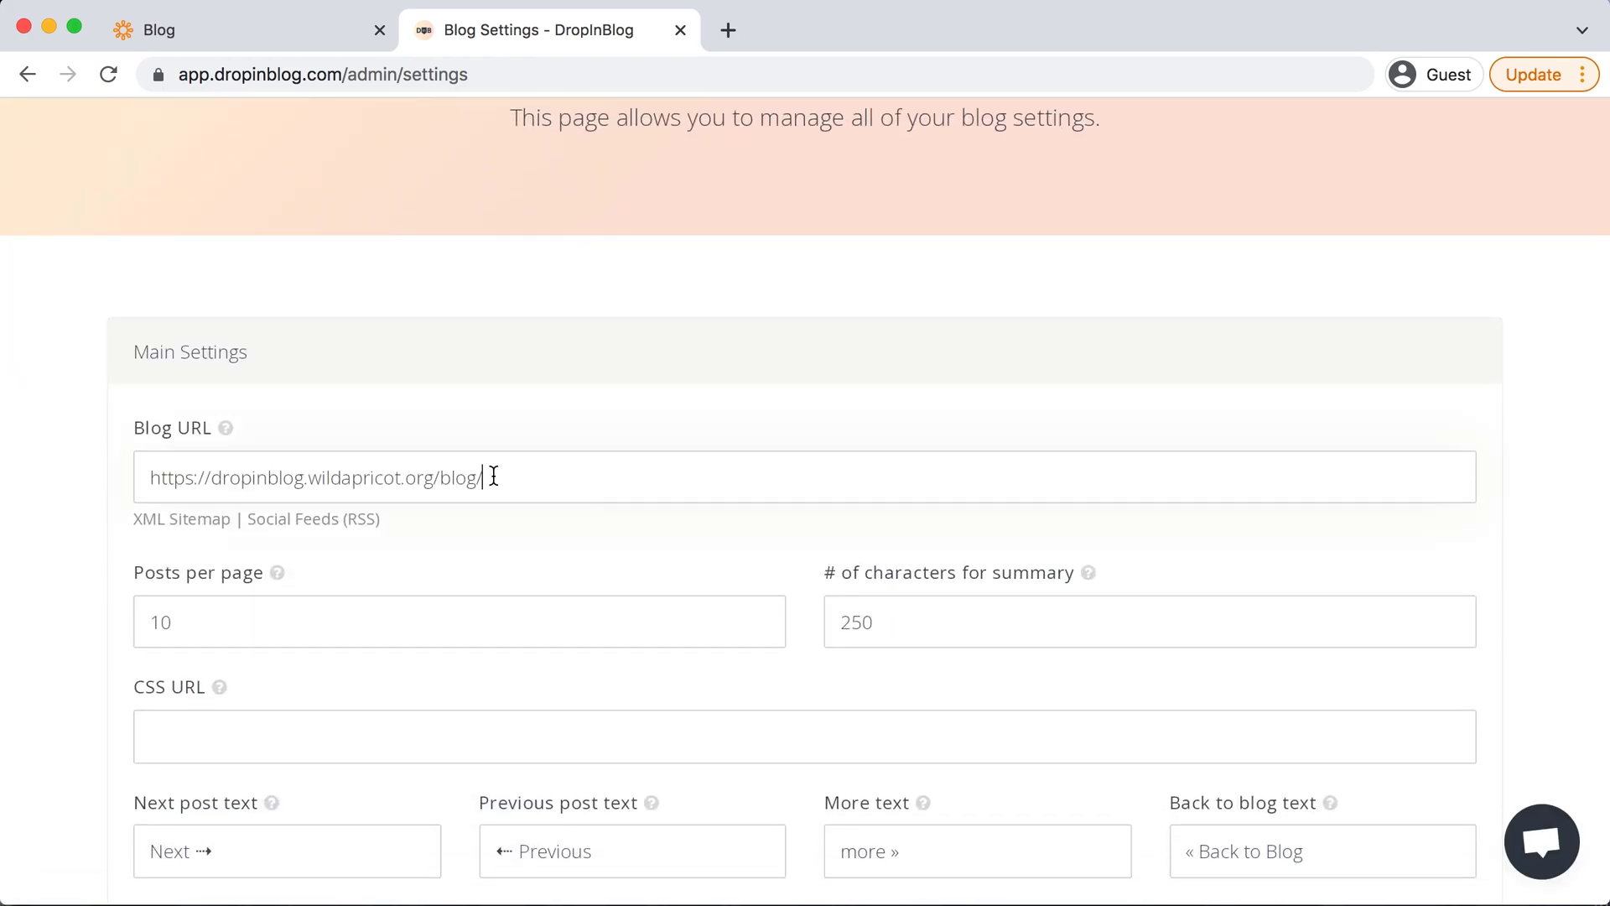
scroll(493, 475, down, 10)
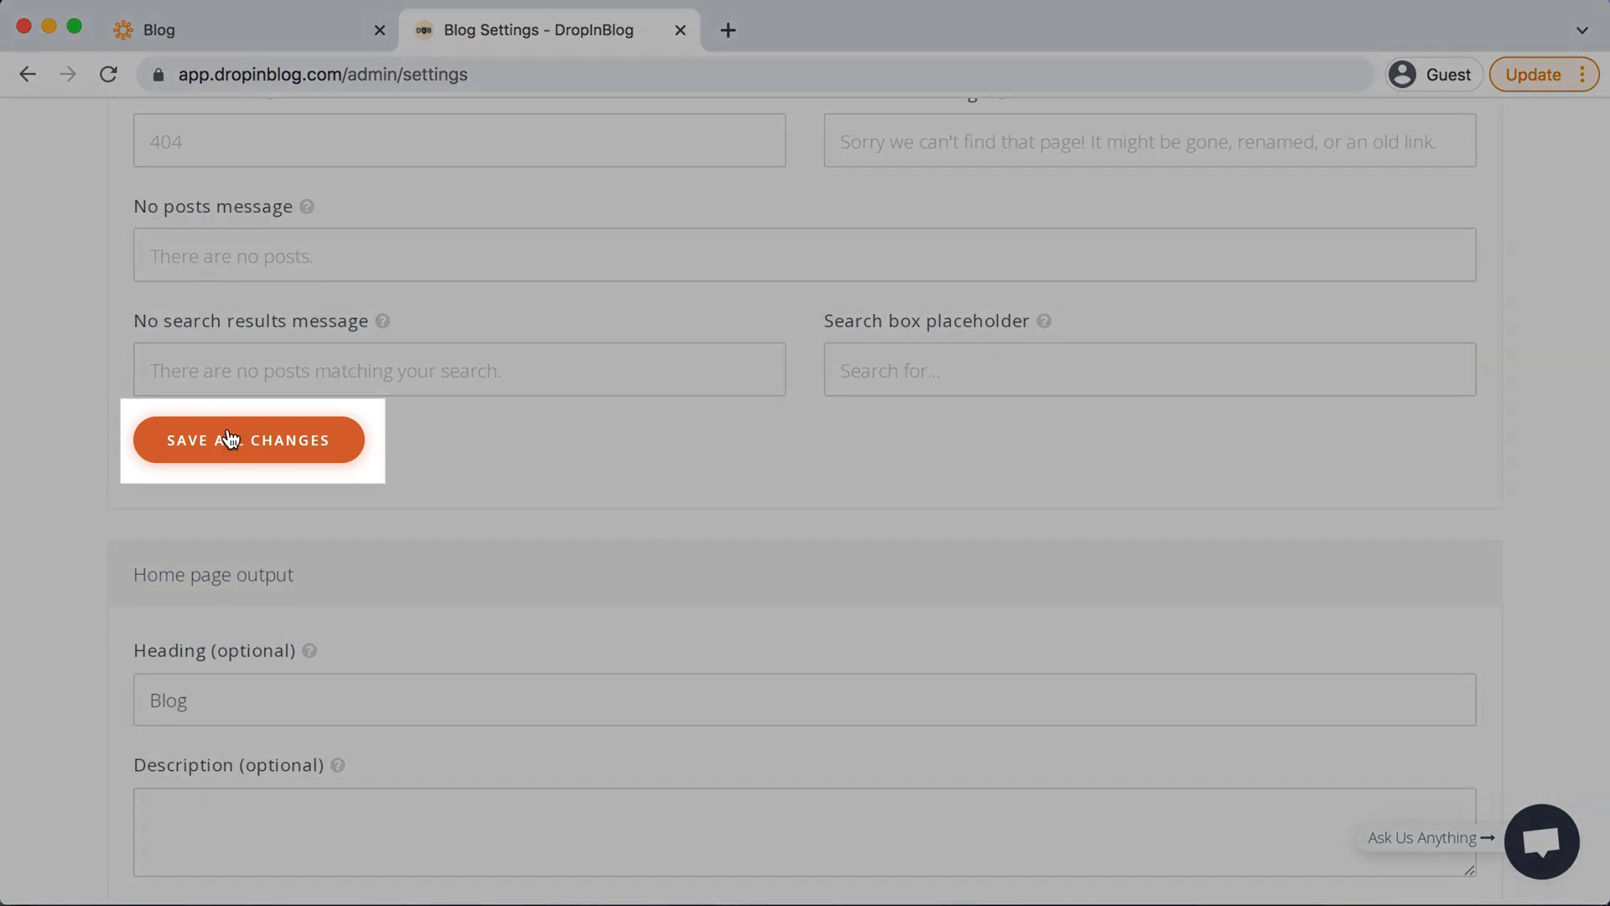
click(229, 439)
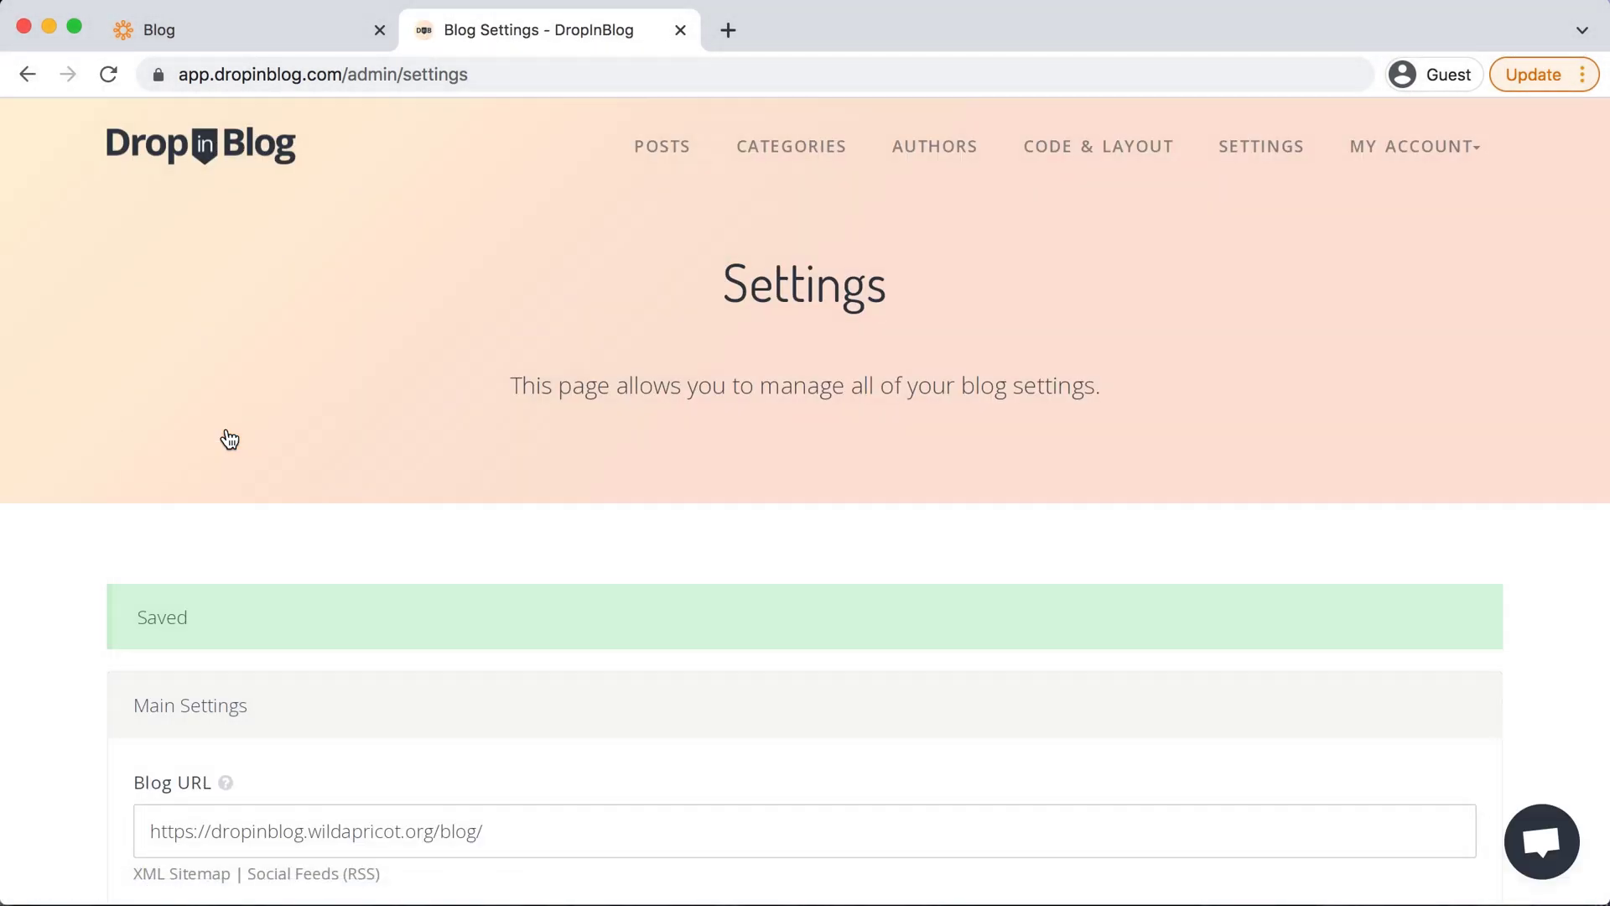
Return to the public WildApricot Blog page and look over the category links and embedded post cards.
click(308, 27)
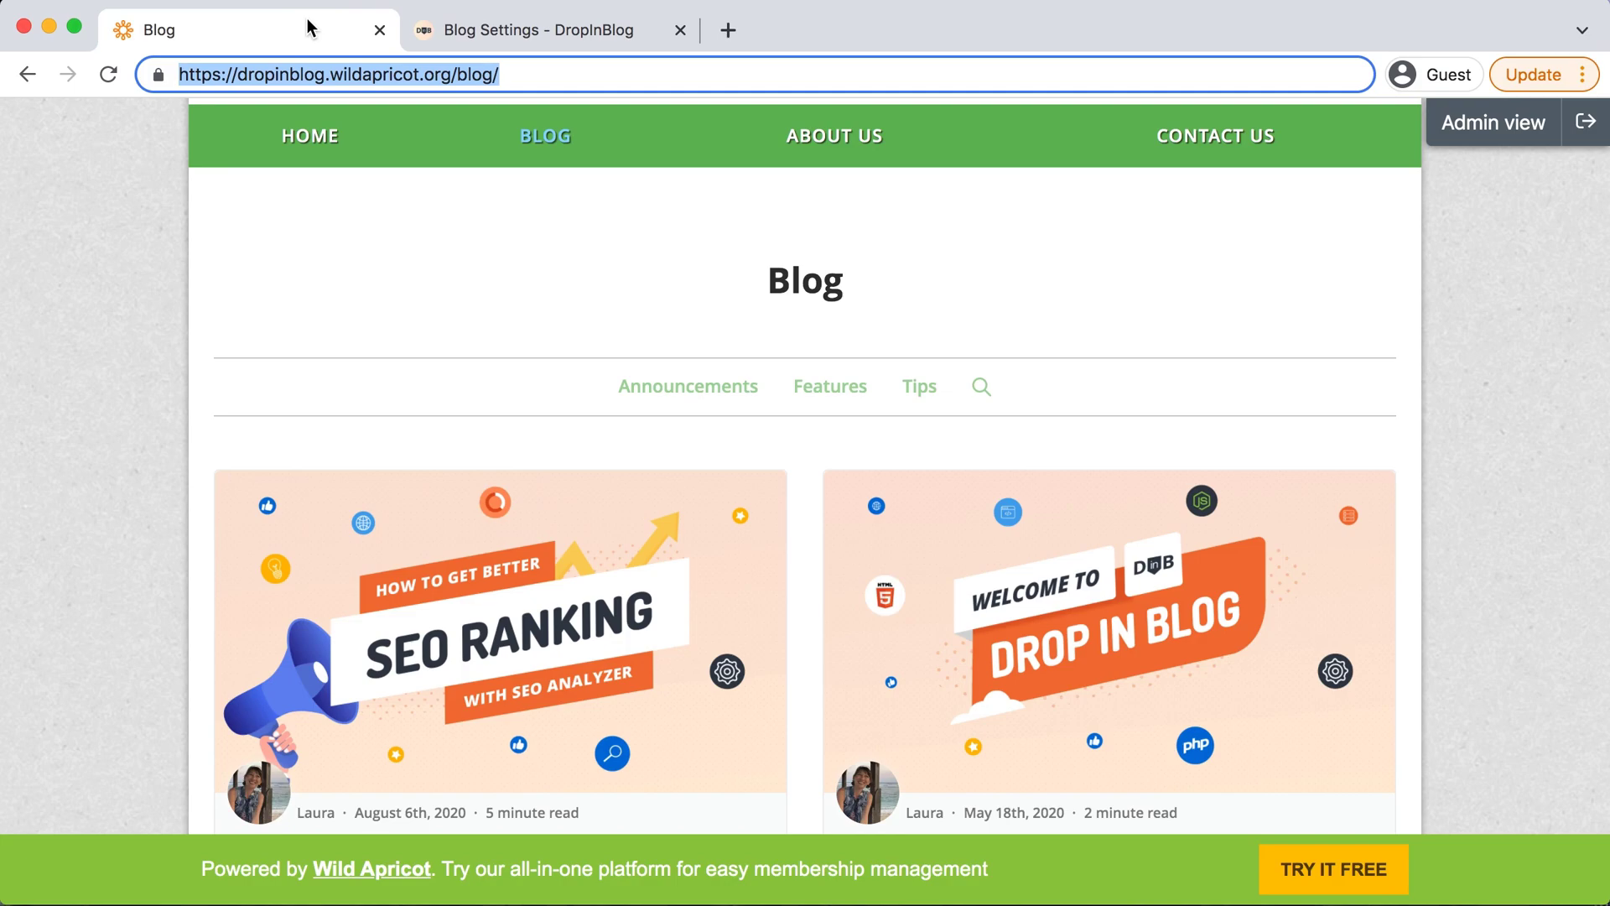
scroll(224, 449, down, 3)
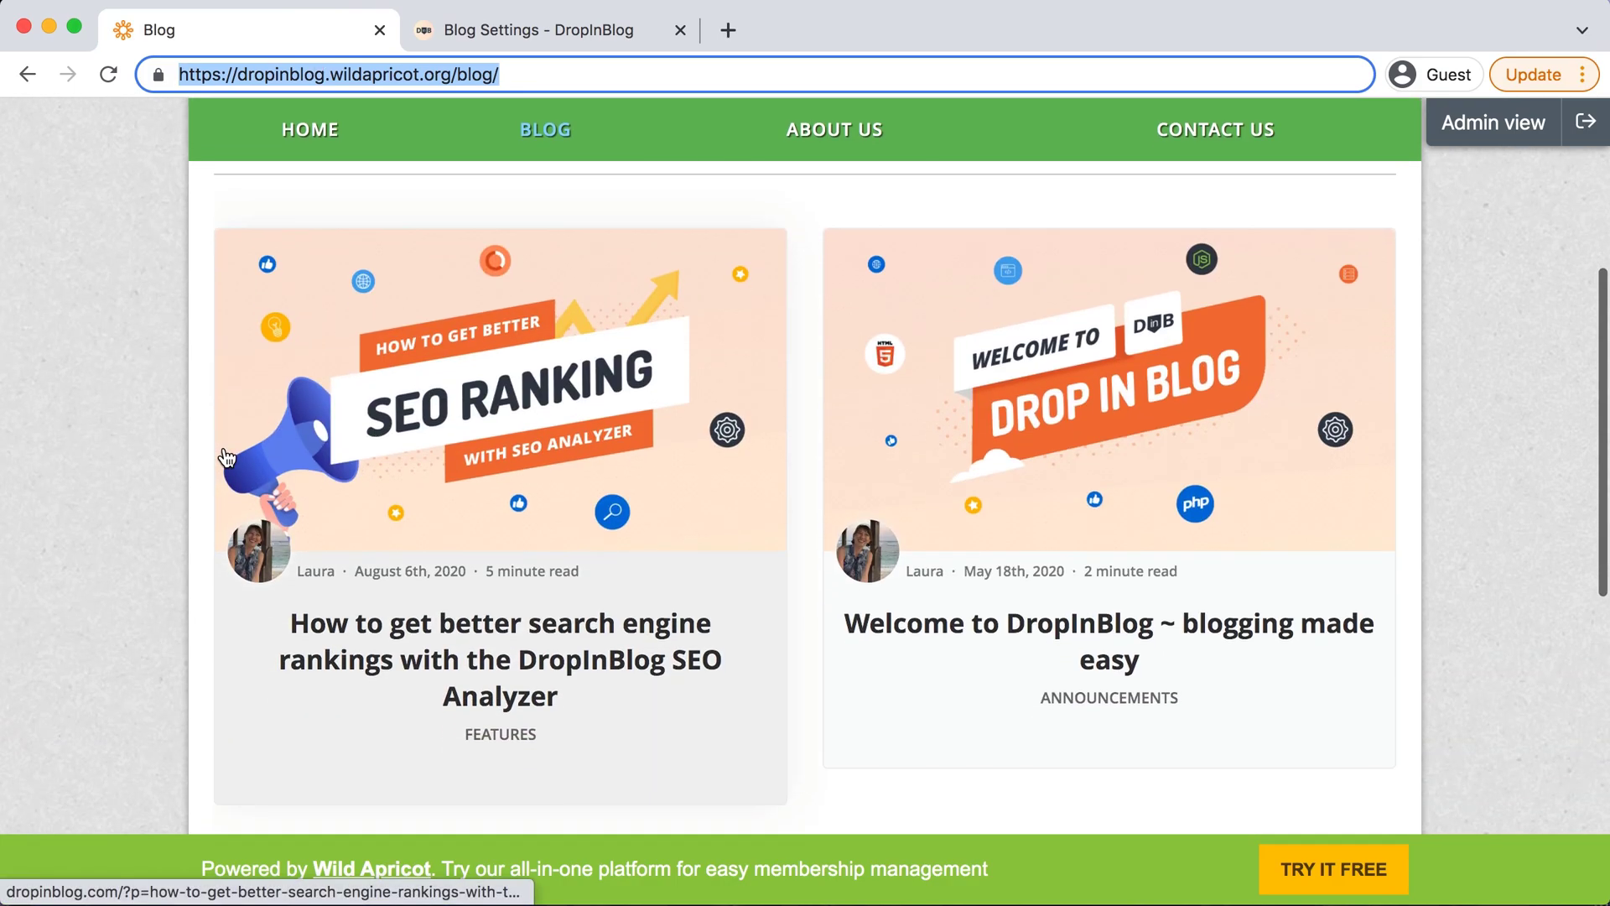
scroll(227, 457, down, 1)
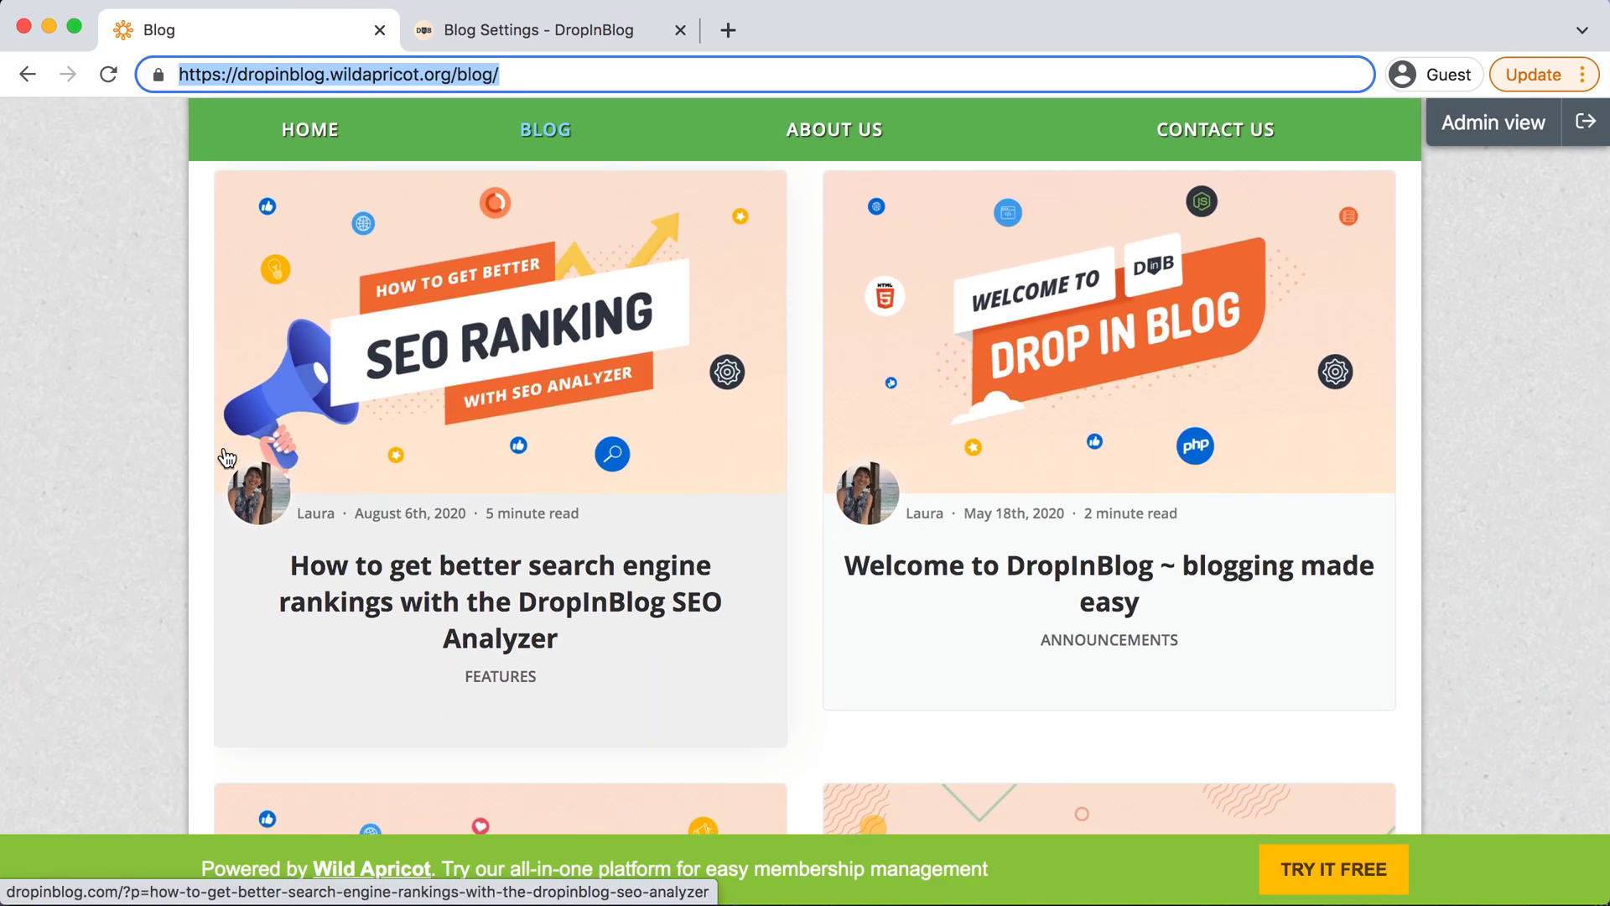
scroll(226, 458, down, 1)
scroll(226, 457, down, 6)
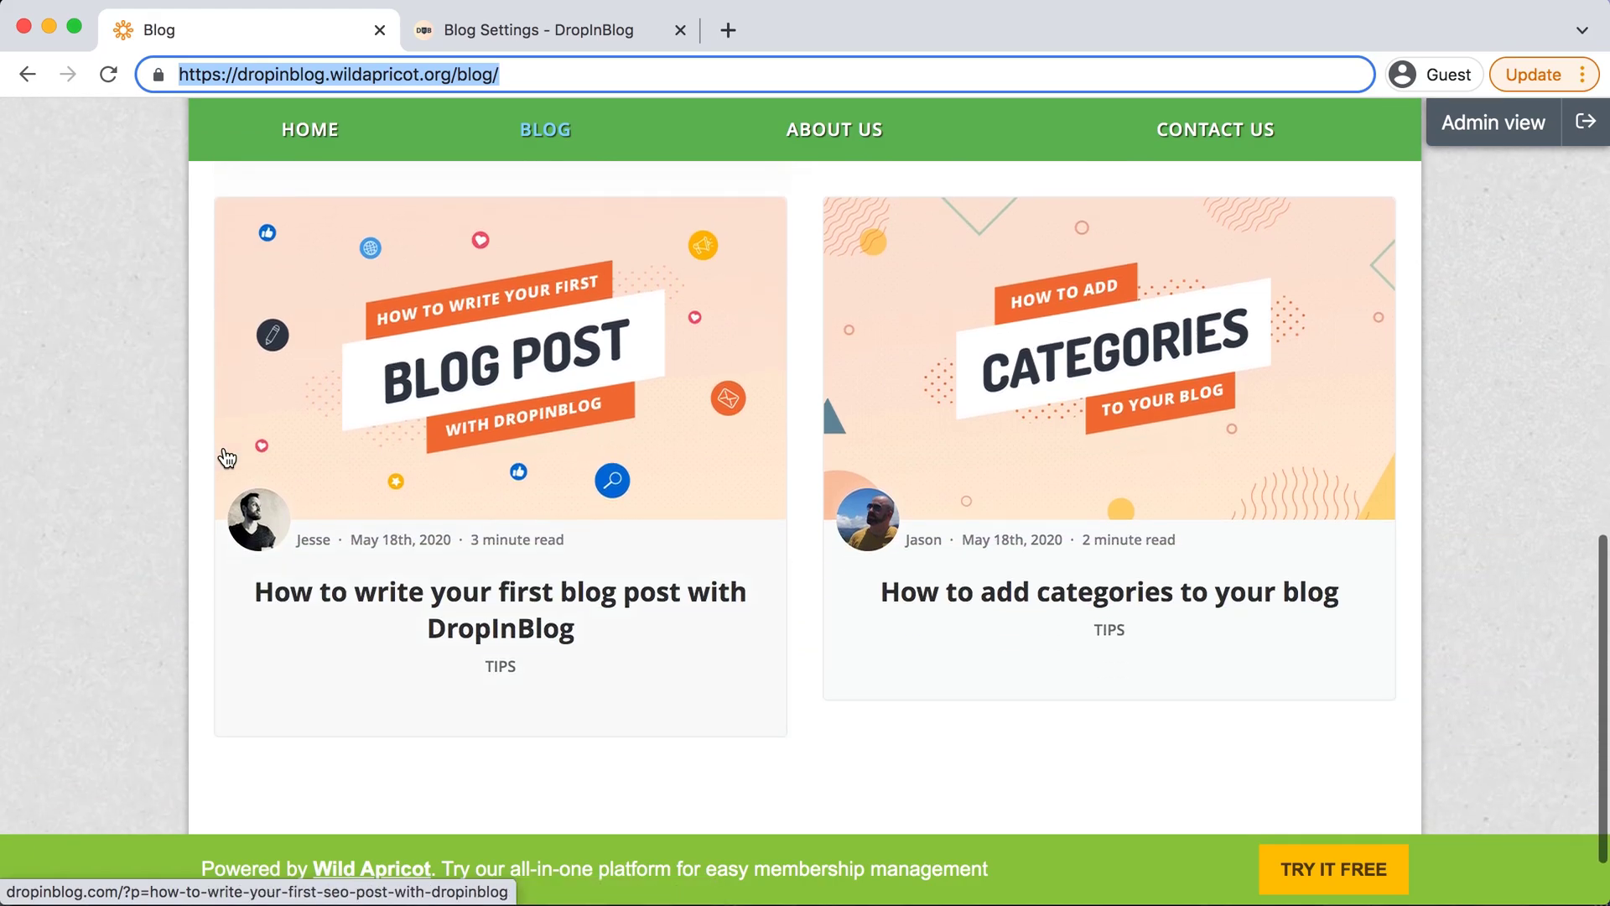
scroll(227, 457, up, 2)
scroll(226, 457, up, 9)
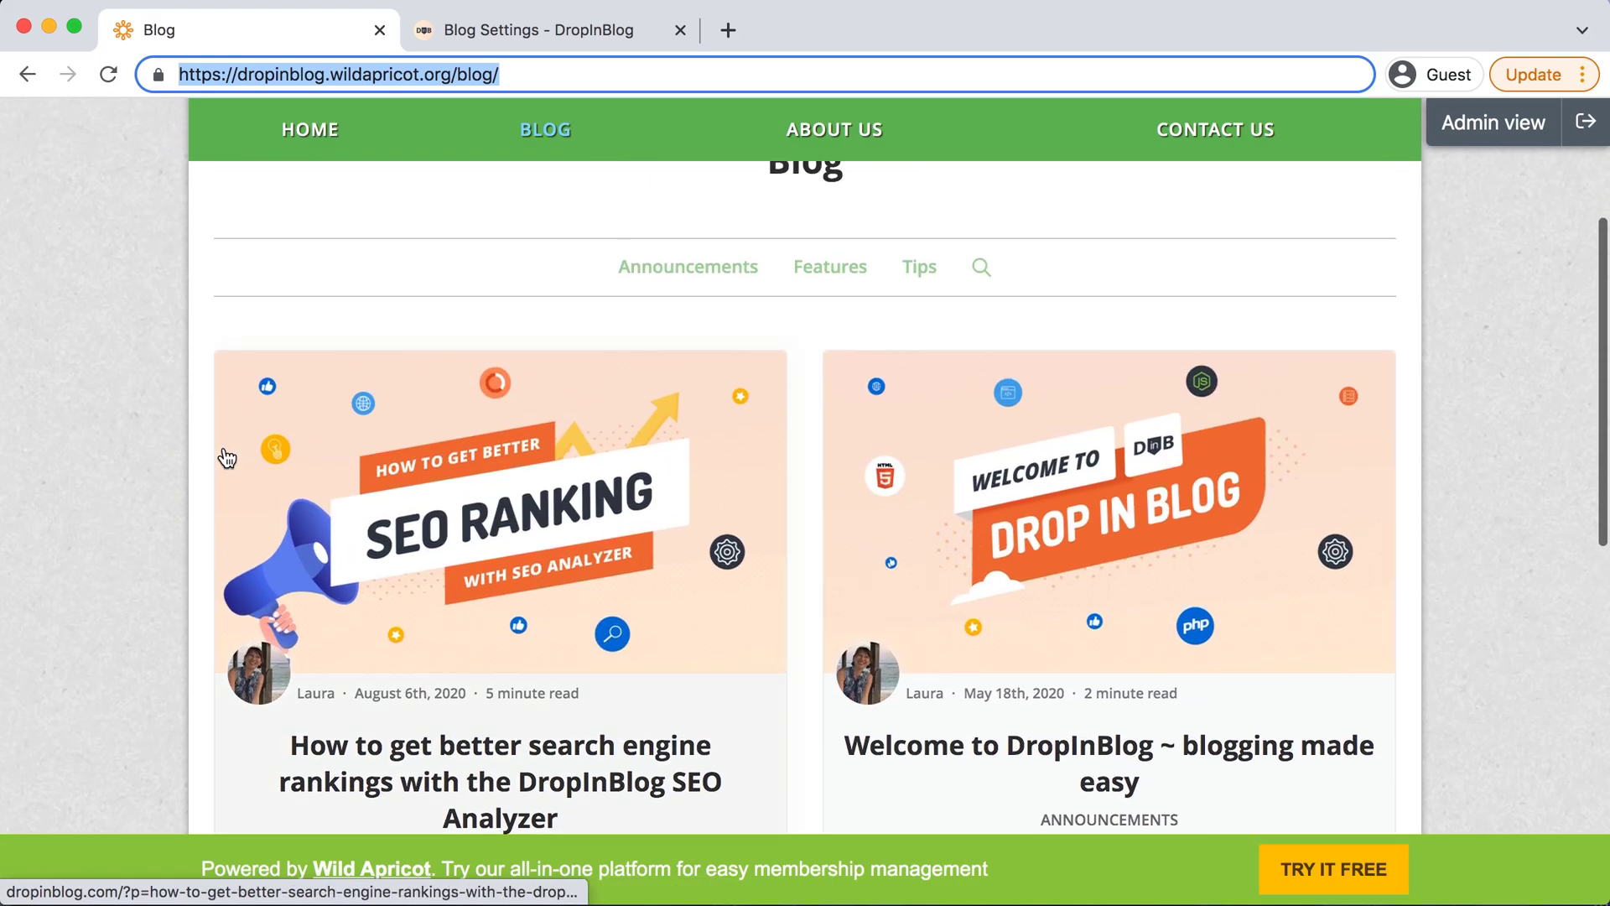
scroll(227, 457, down, 6)
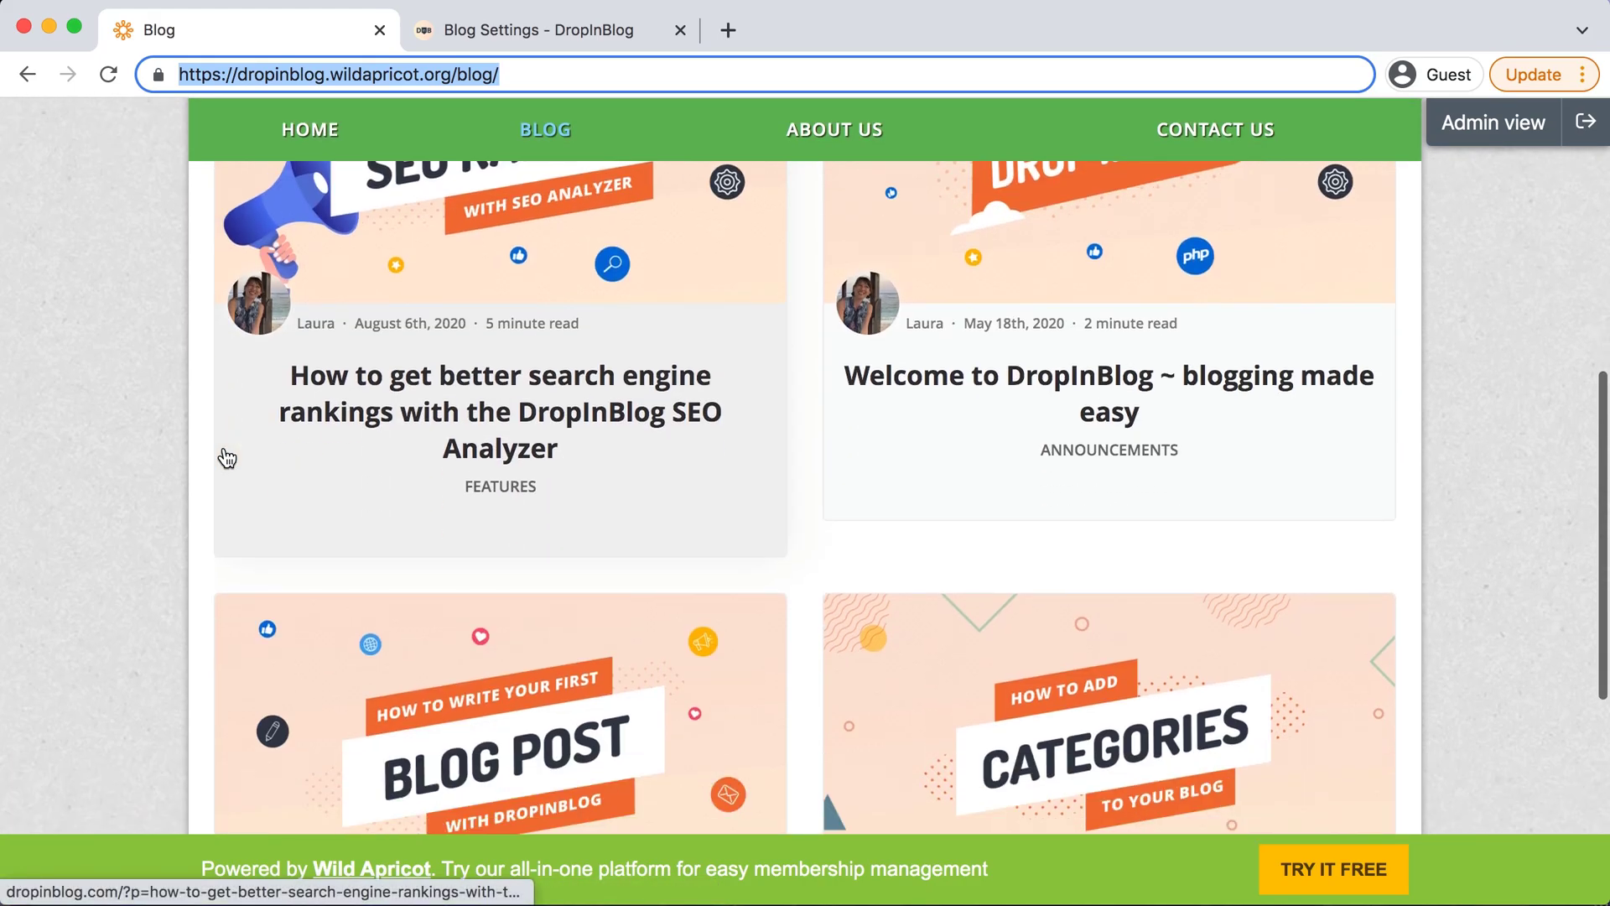